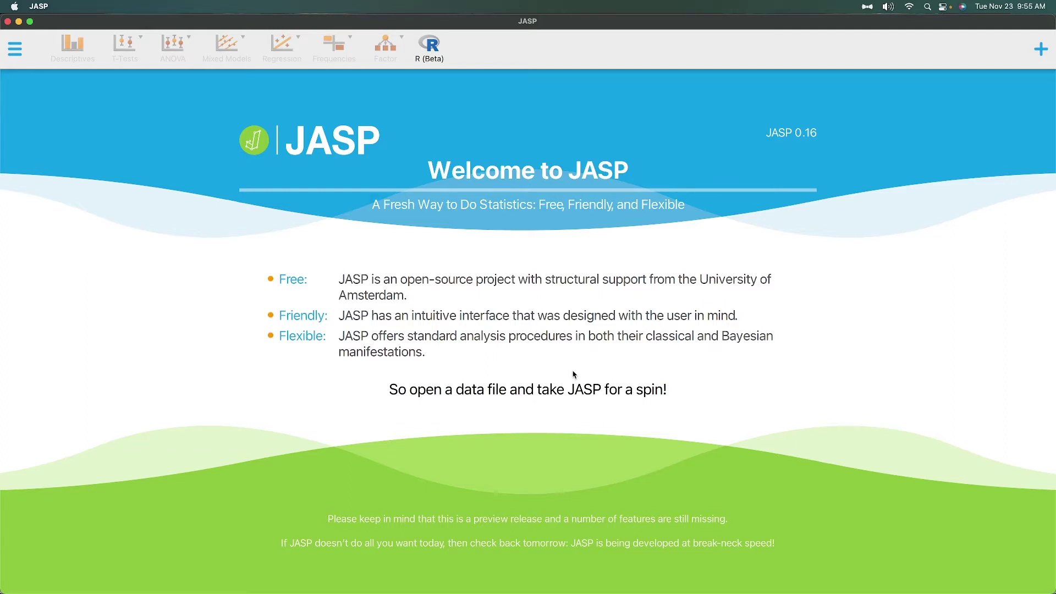
left_click(795, 138)
scroll(455, 420, "up", 2)
scroll(521, 483, "down", 4)
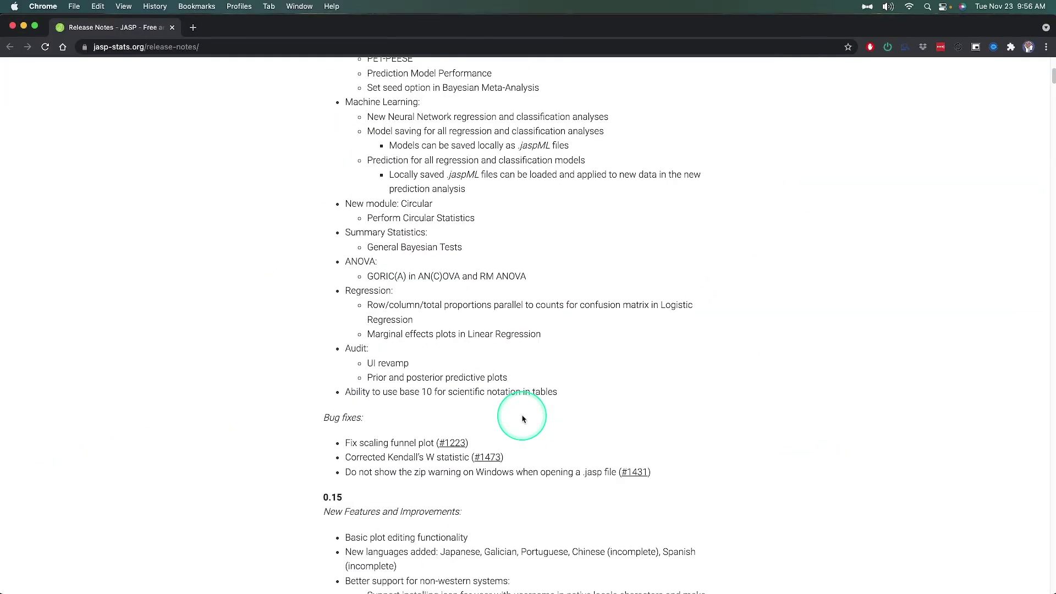
scroll(521, 419, "up", 4)
scroll(521, 414, "down", 2)
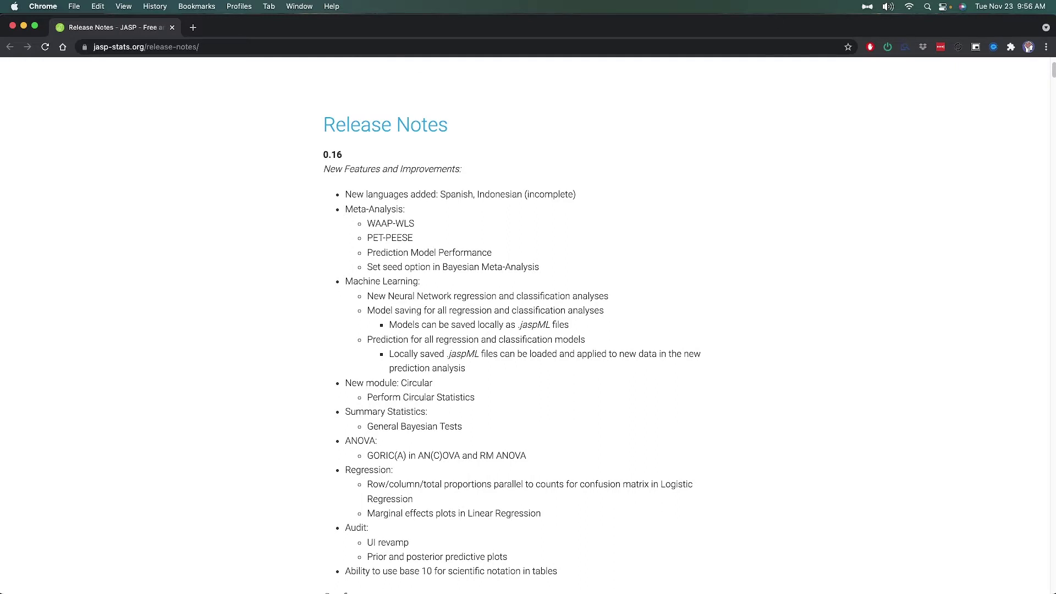
left_click(438, 471)
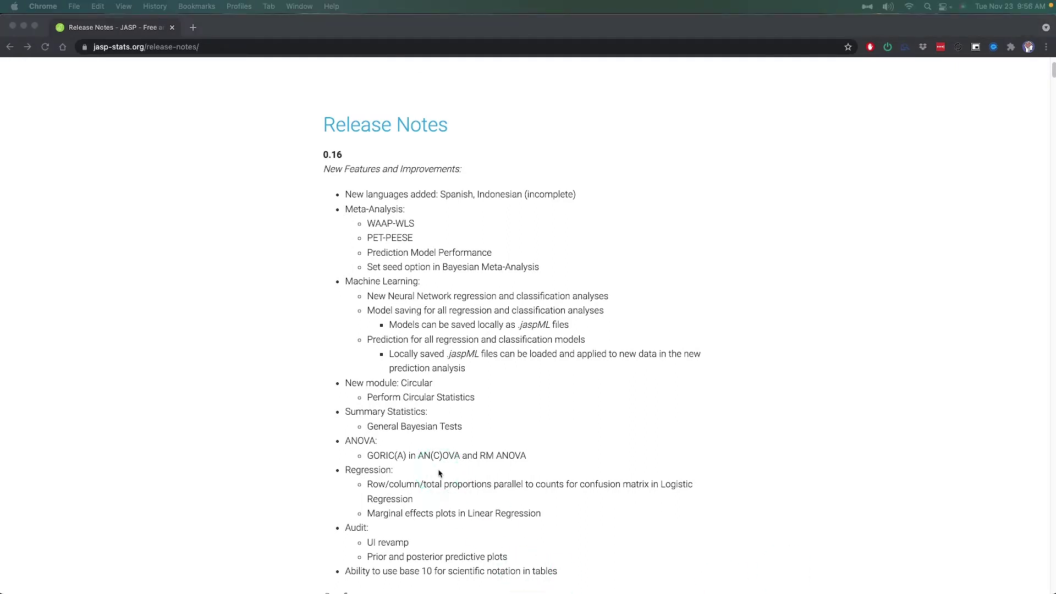
left_click(433, 402)
scroll(432, 402, "down", 1)
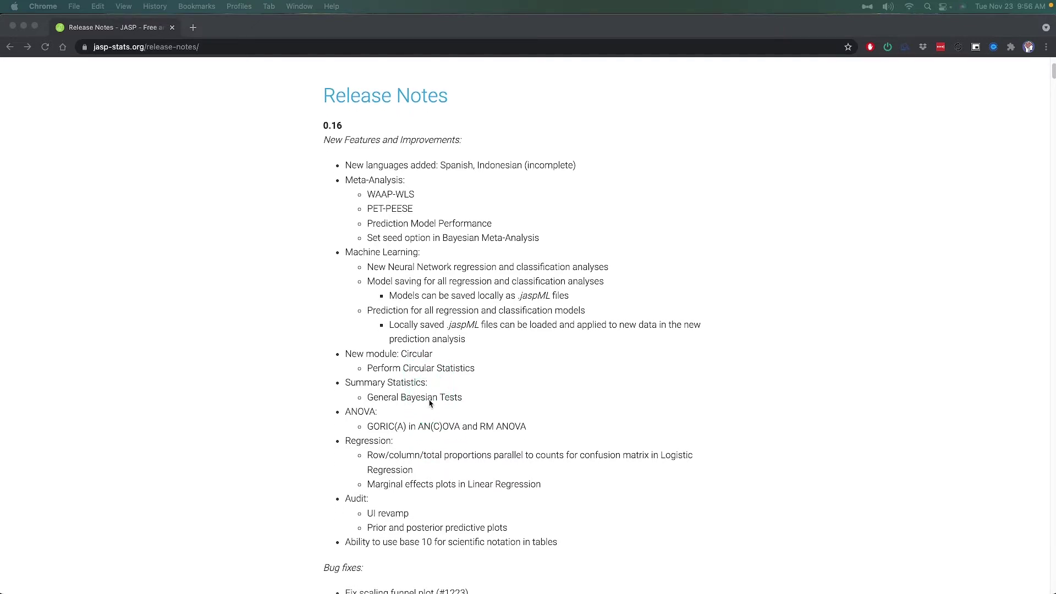
left_click(432, 402)
left_click(514, 361)
scroll(617, 358, "down", 2)
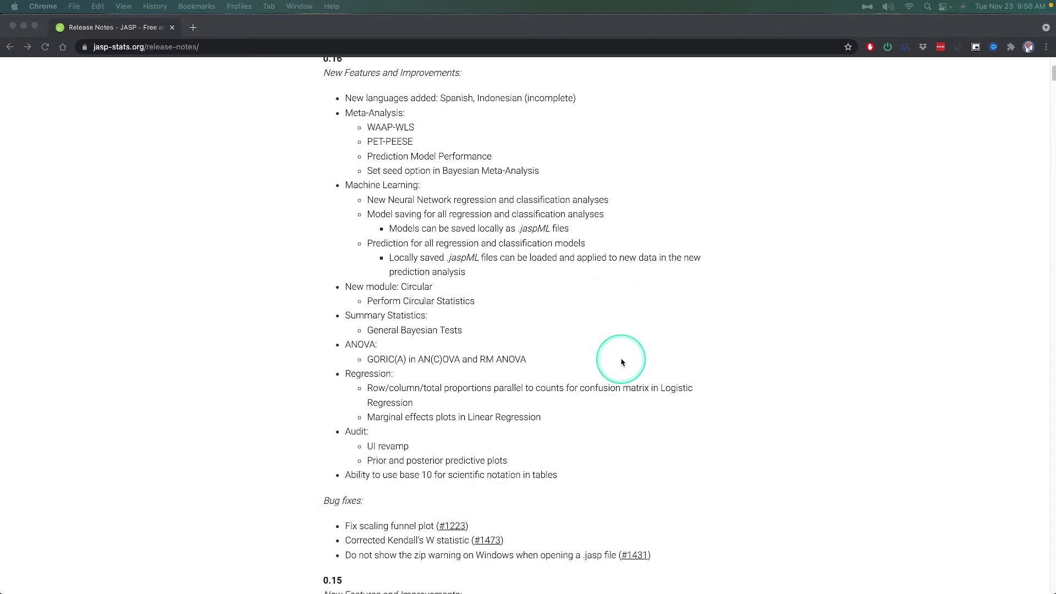
scroll(621, 361, "up", 3)
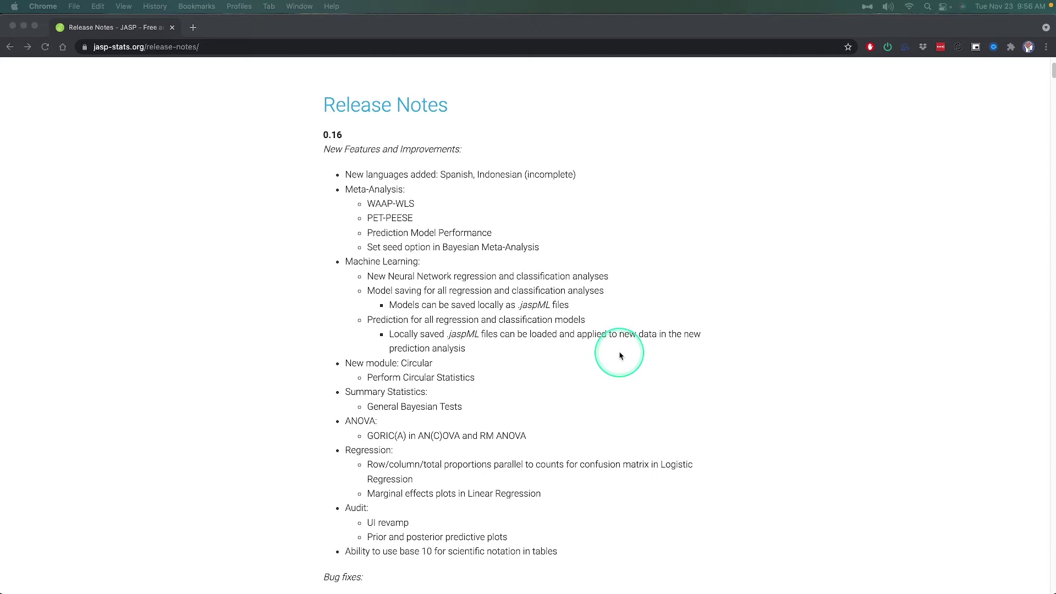
key("super+equal")
key("super+equal")
key("super+equal")
key("super+equal")
key("super+equal")
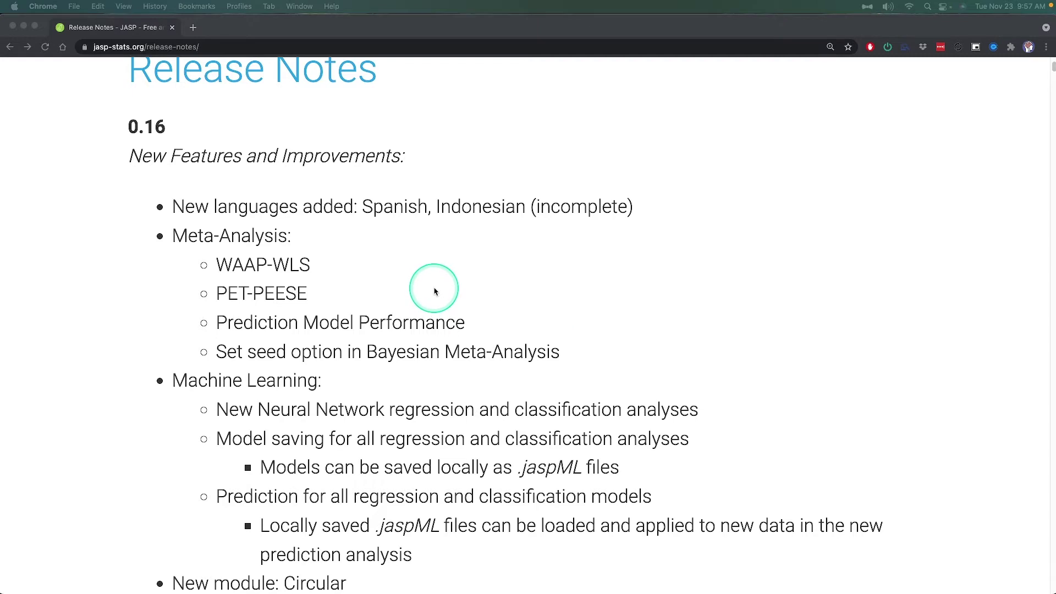
scroll(431, 286, "down", 3)
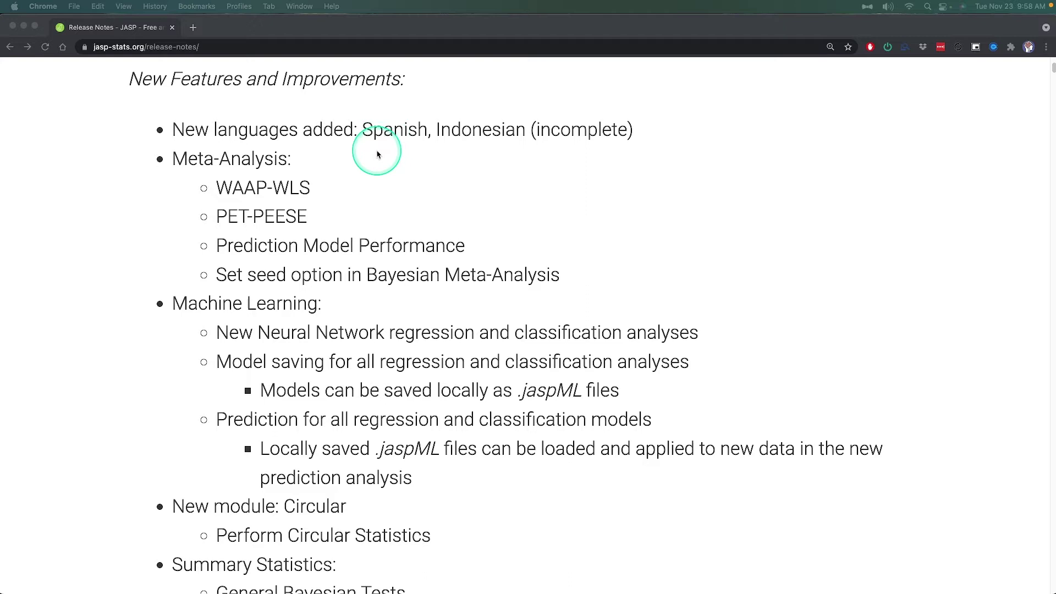
scroll(377, 154, "down", 1)
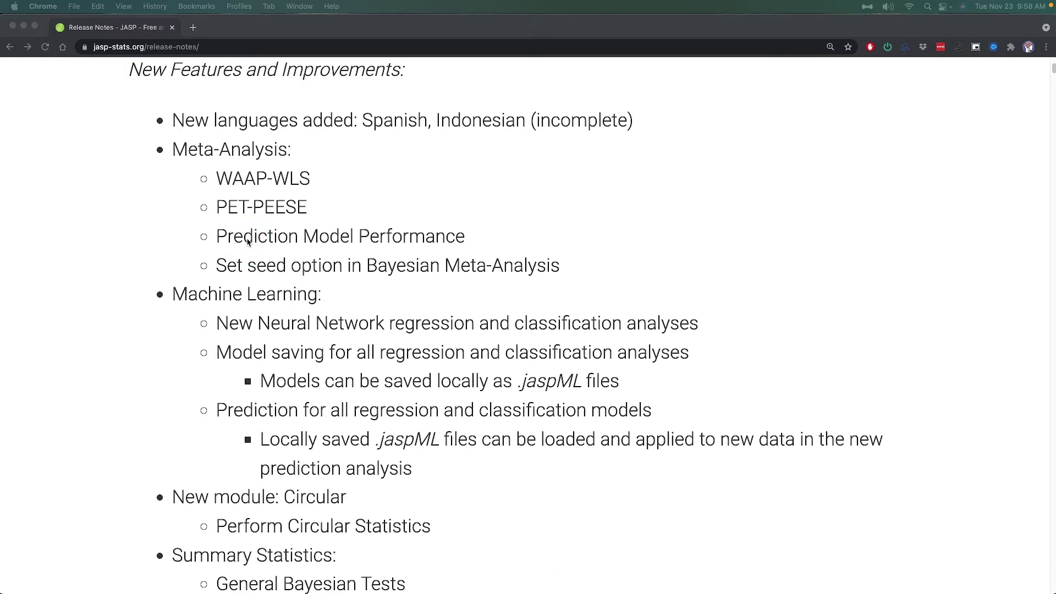
- Highlight 'Meta-Analysis', 'Bayesian Meta-Analysis' and 'seed option' in the Chrome release notes
left_click(175, 148)
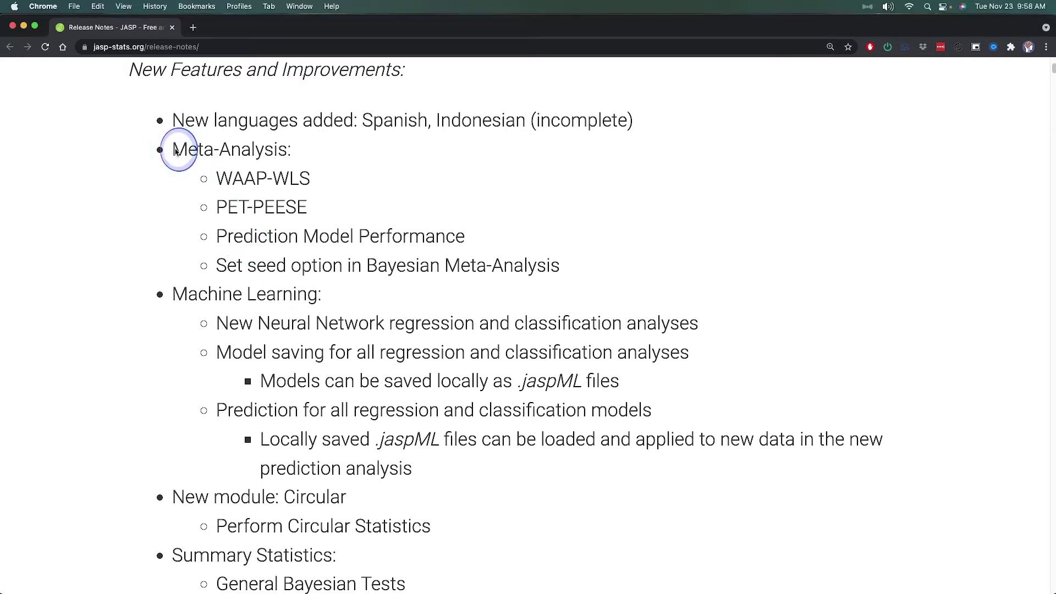
left_click_drag(269, 149, 170, 147)
left_click(348, 212)
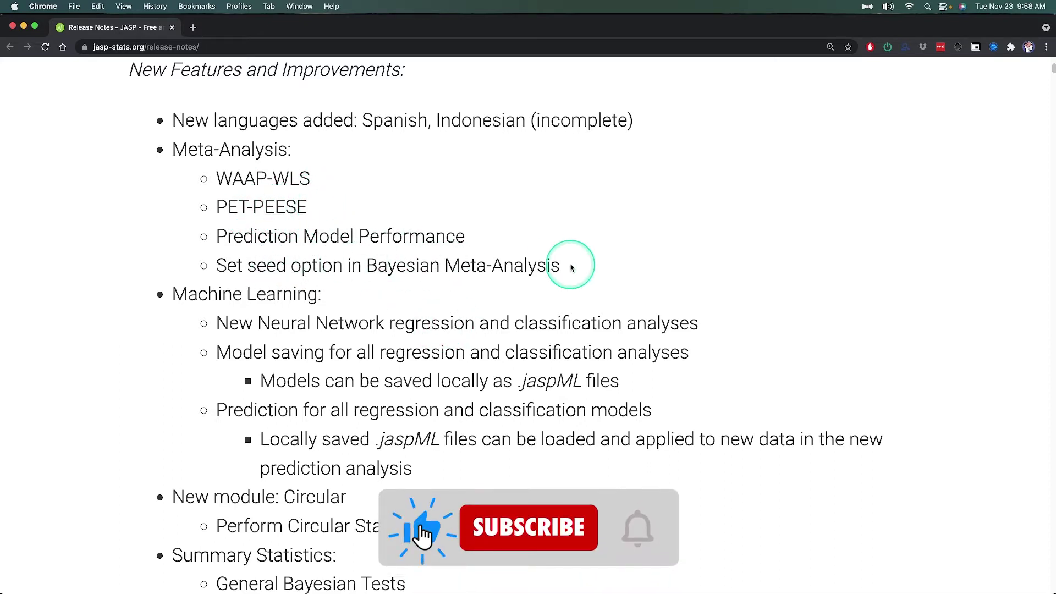
left_click_drag(367, 265, 571, 282)
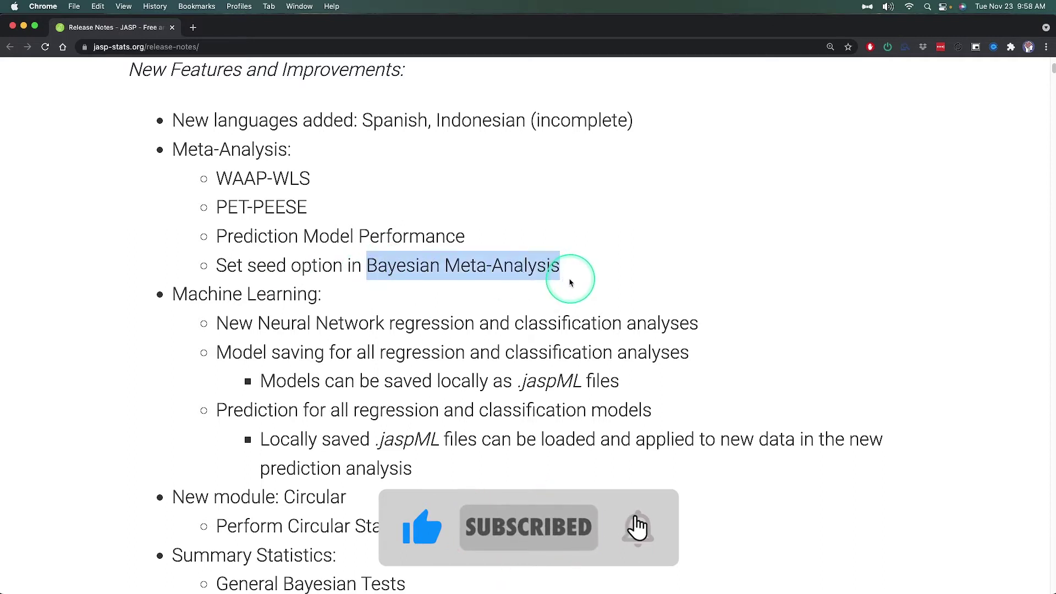
left_click_drag(247, 266, 341, 269)
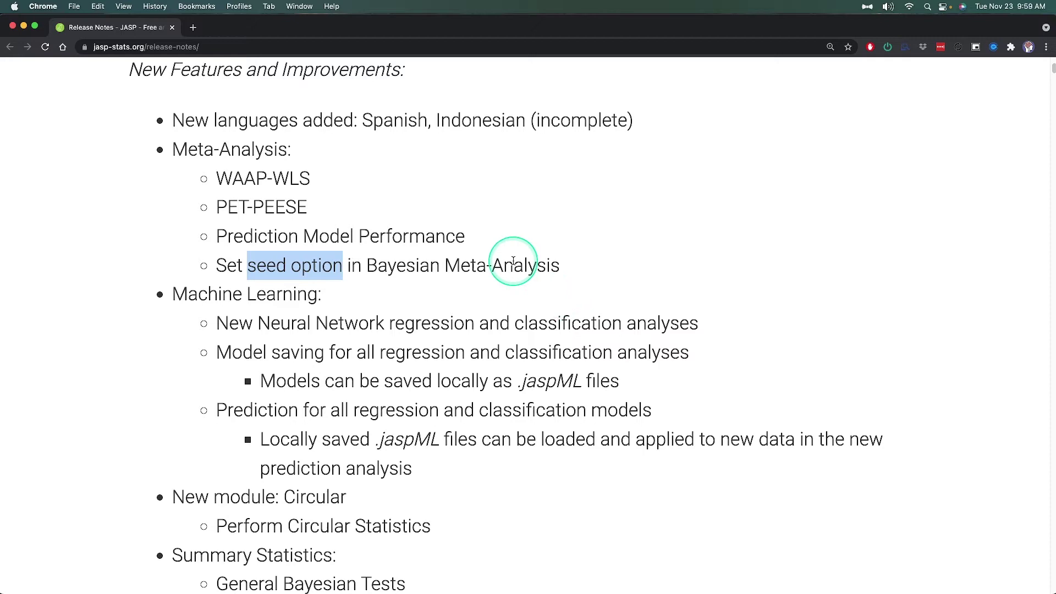
- Scroll down, highlight the Machine Learning heading, and switch back to the JASP welcome window
scroll(457, 263, "down", 3)
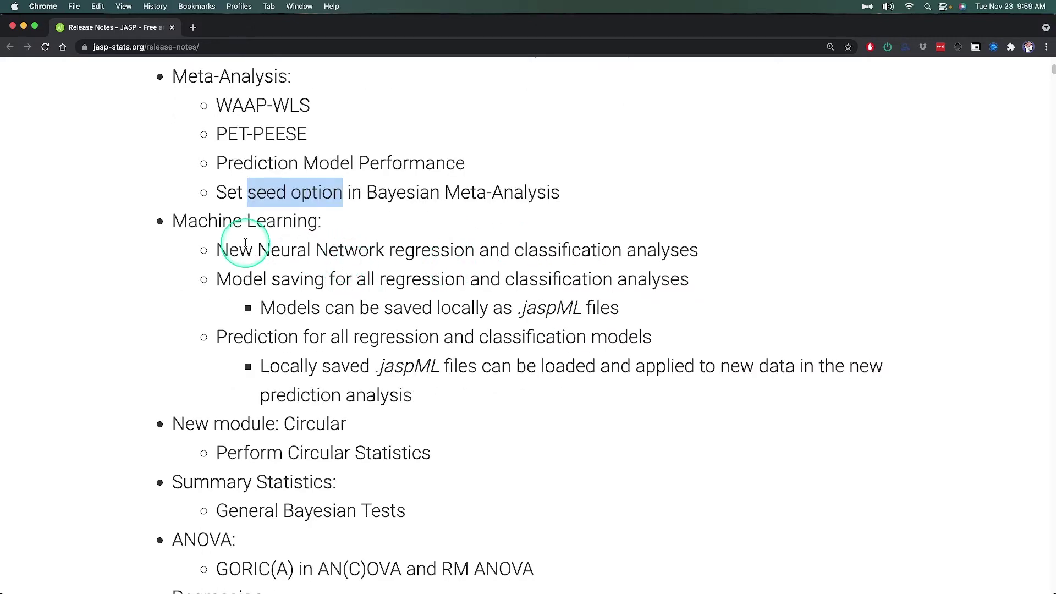
left_click_drag(173, 221, 316, 221)
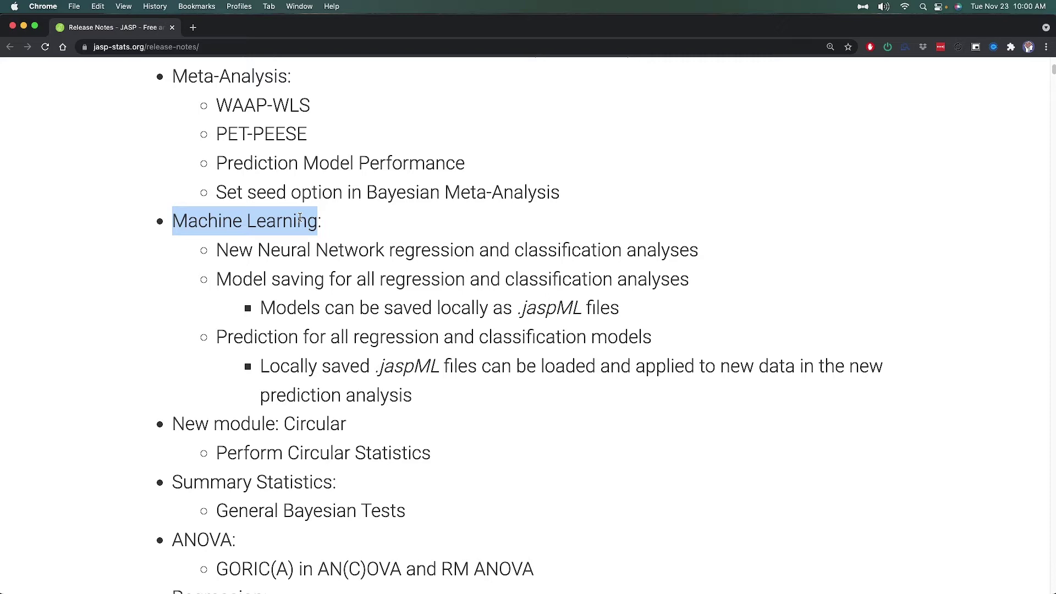
key("super+Tab")
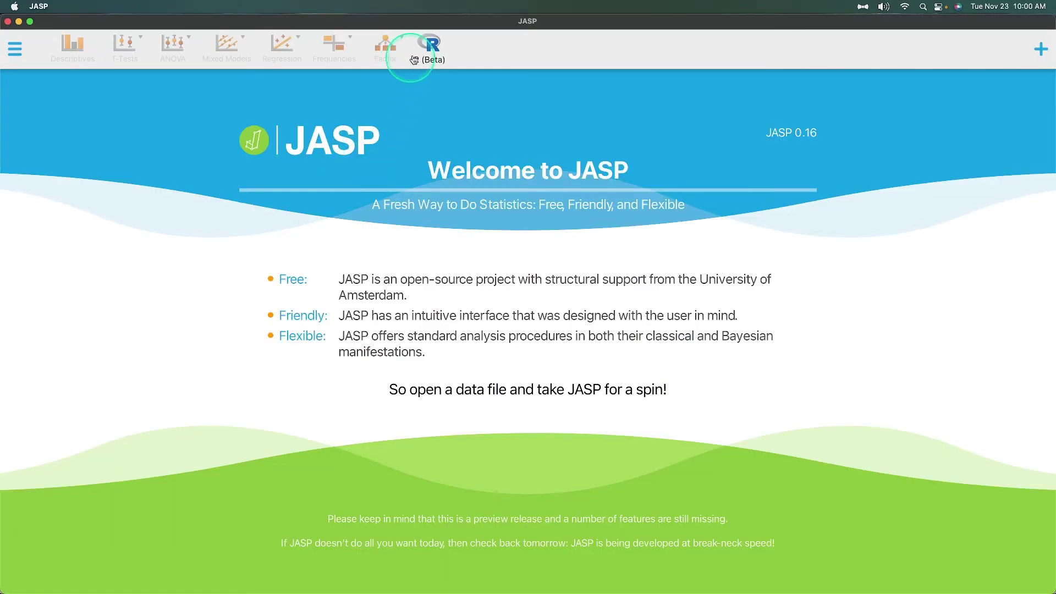
- Enable the Machine Learning module from the modules list
left_click(1041, 48)
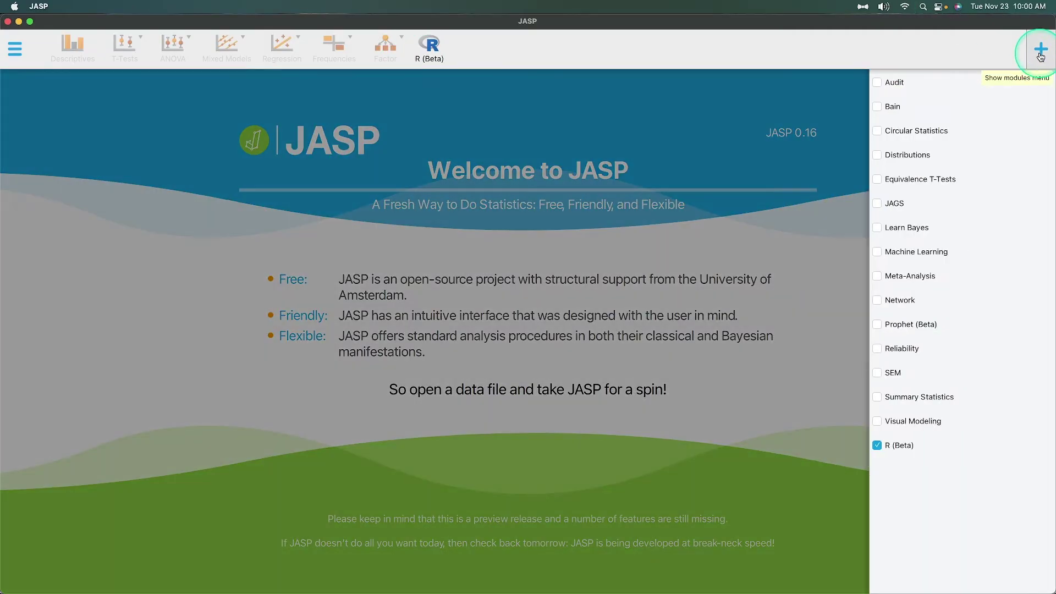
left_click(917, 249)
left_click(742, 252)
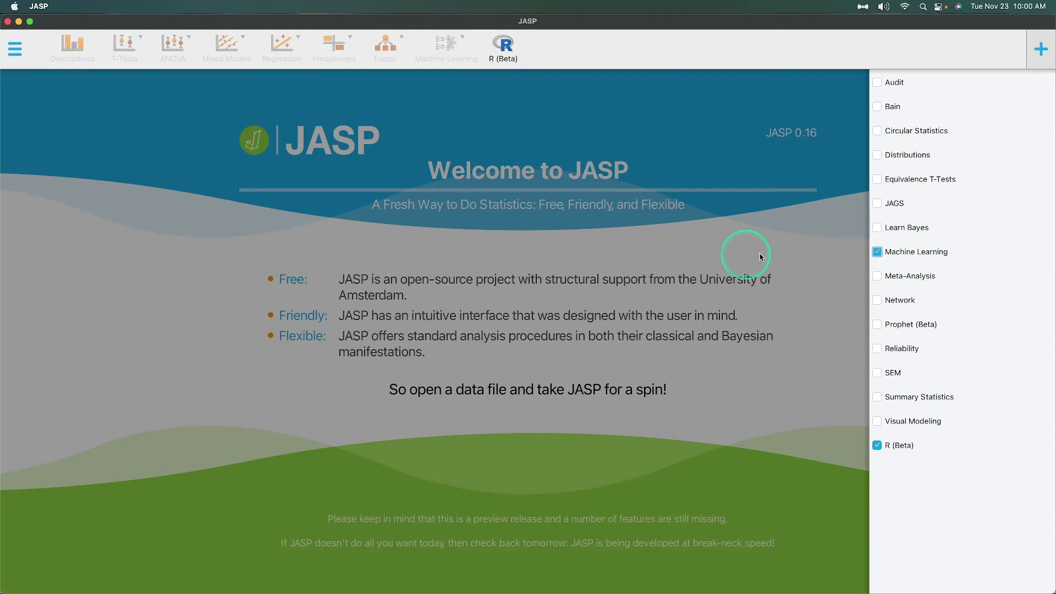
left_click(450, 47)
- Load the Iris Flowers data set from the Machine Learning Data Library and list its analyses
left_click(15, 49)
left_click(38, 82)
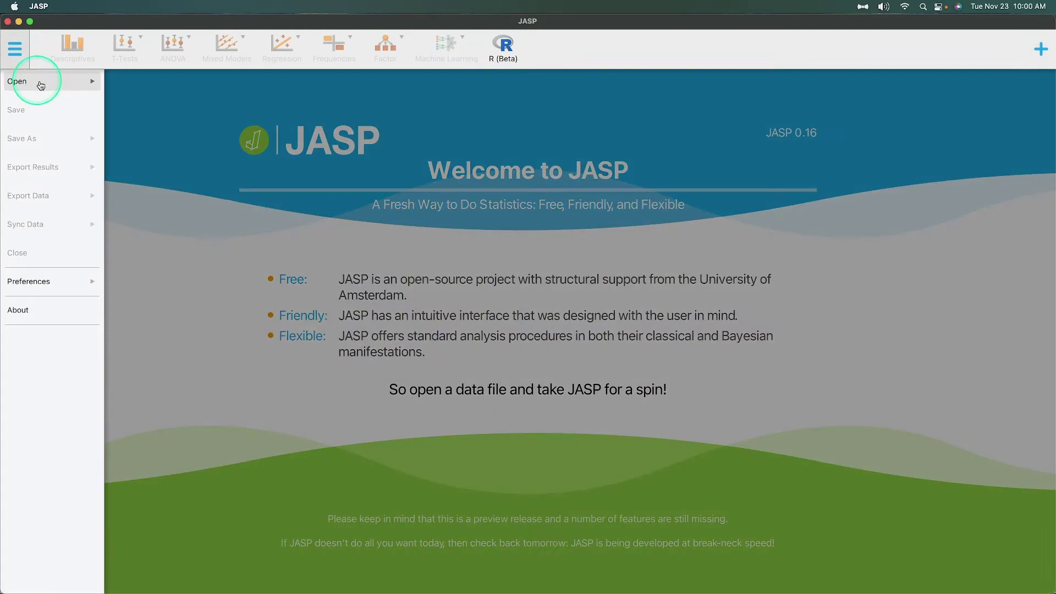
left_click(186, 185)
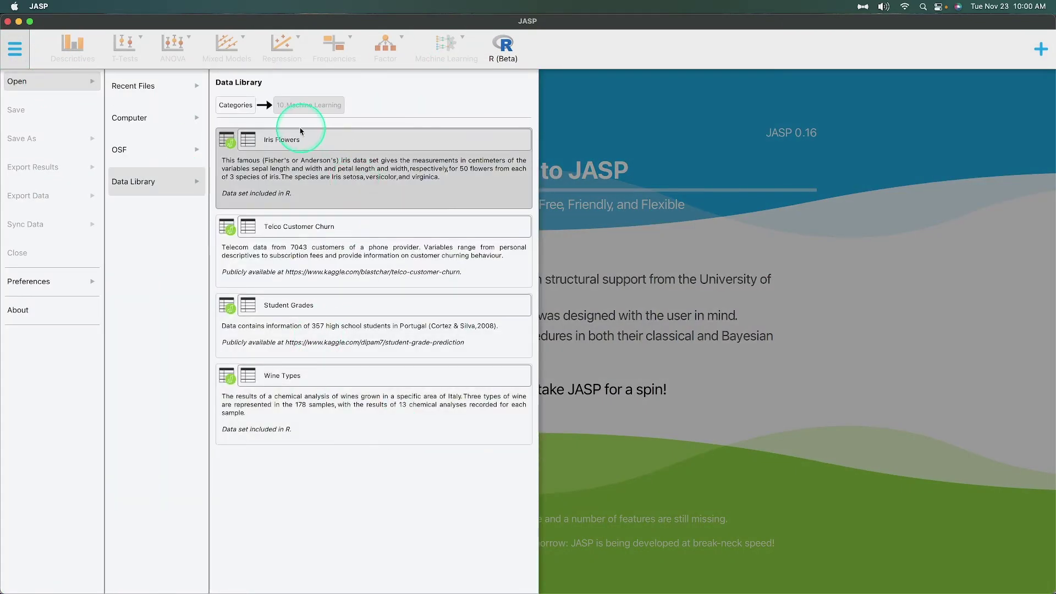
left_click(330, 141)
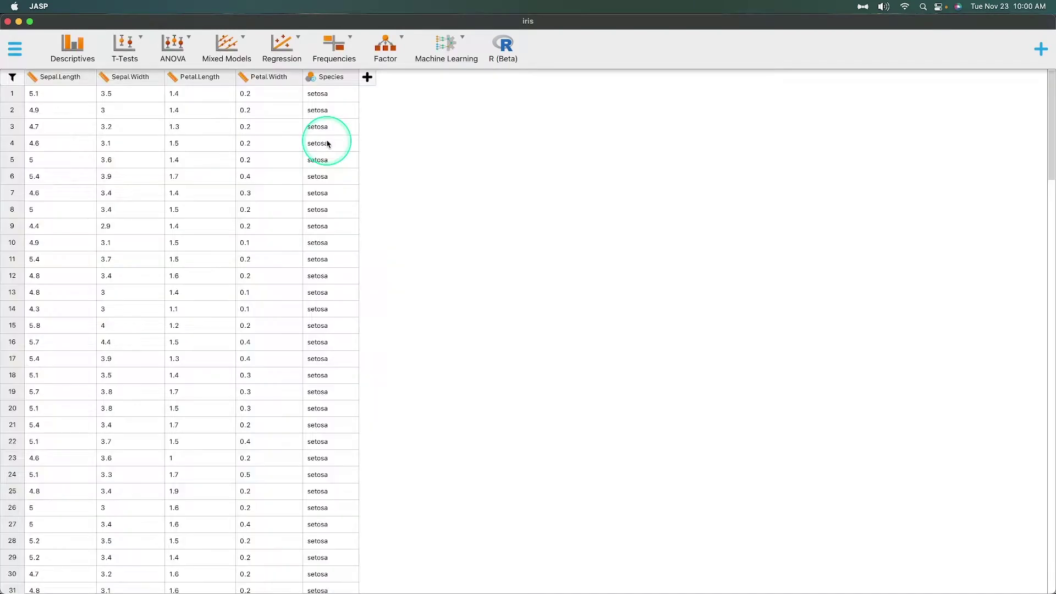
left_click(462, 53)
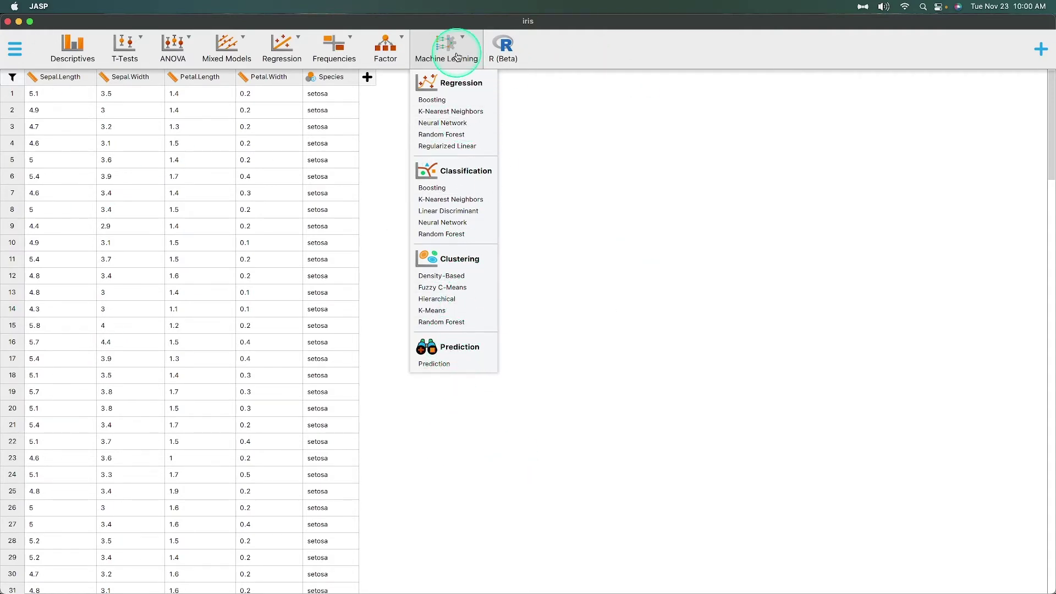
- Return to the release notes and mark the New Neural Network line
key("super+Tab")
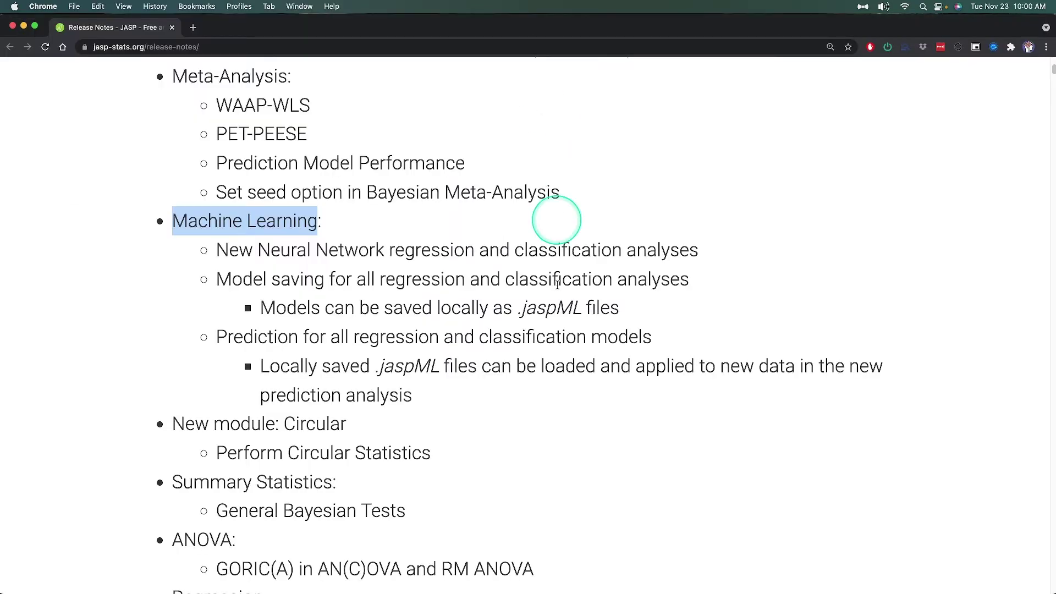
left_click_drag(268, 249, 743, 248)
left_click(183, 296)
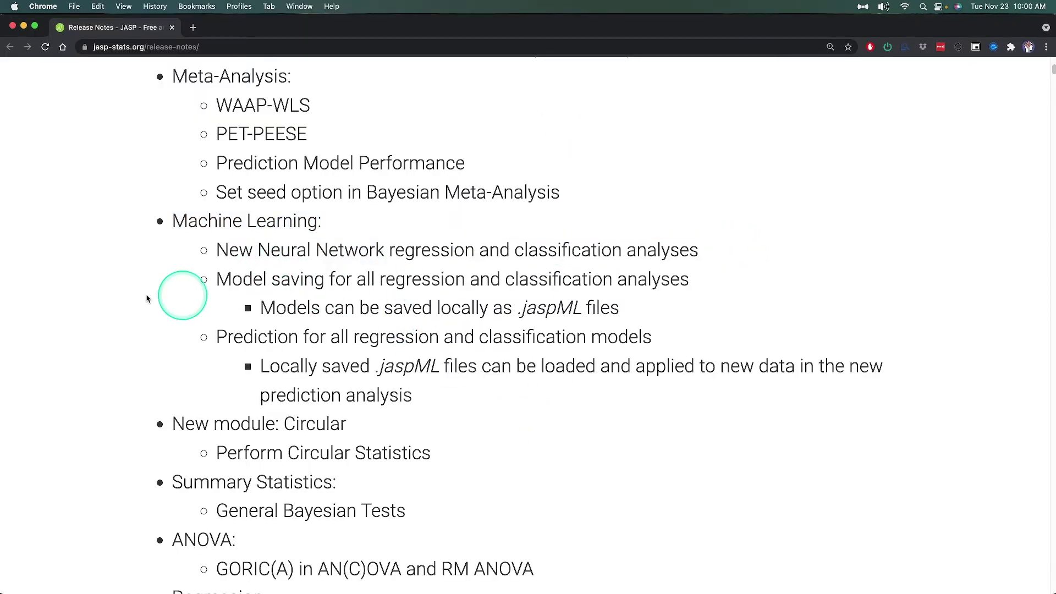
left_click_drag(173, 220, 292, 224)
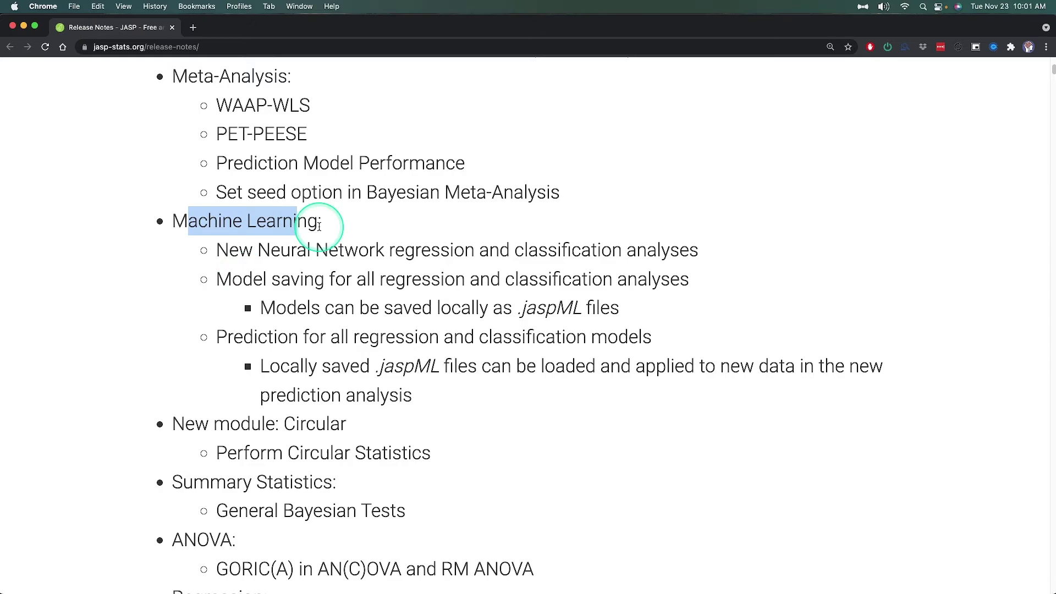
- Scroll through the Machine Learning notes and mark the Model saving line
scroll(491, 375, "down", 6)
scroll(491, 375, "down", 20)
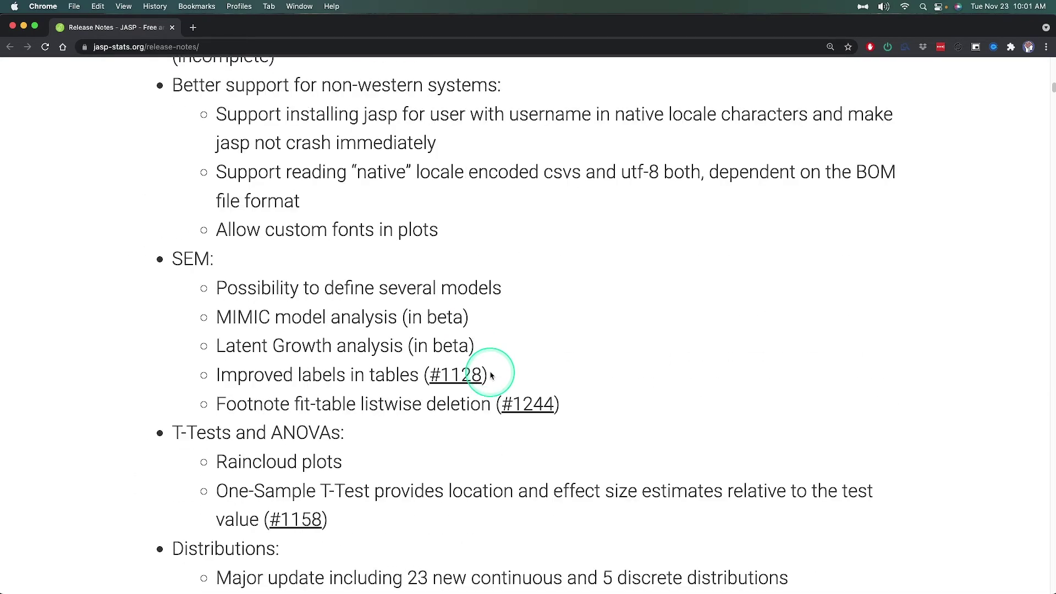
scroll(490, 377, "down", 6)
scroll(490, 376, "up", 4)
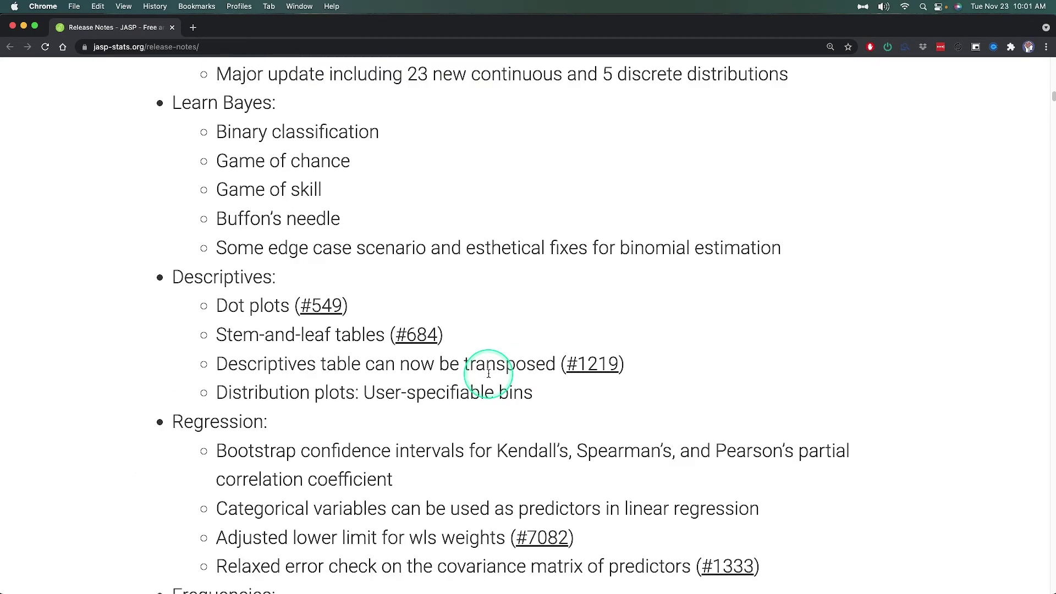
scroll(490, 376, "down", 9)
scroll(490, 380, "up", 6)
scroll(490, 380, "up", 2)
scroll(489, 378, "down", 11)
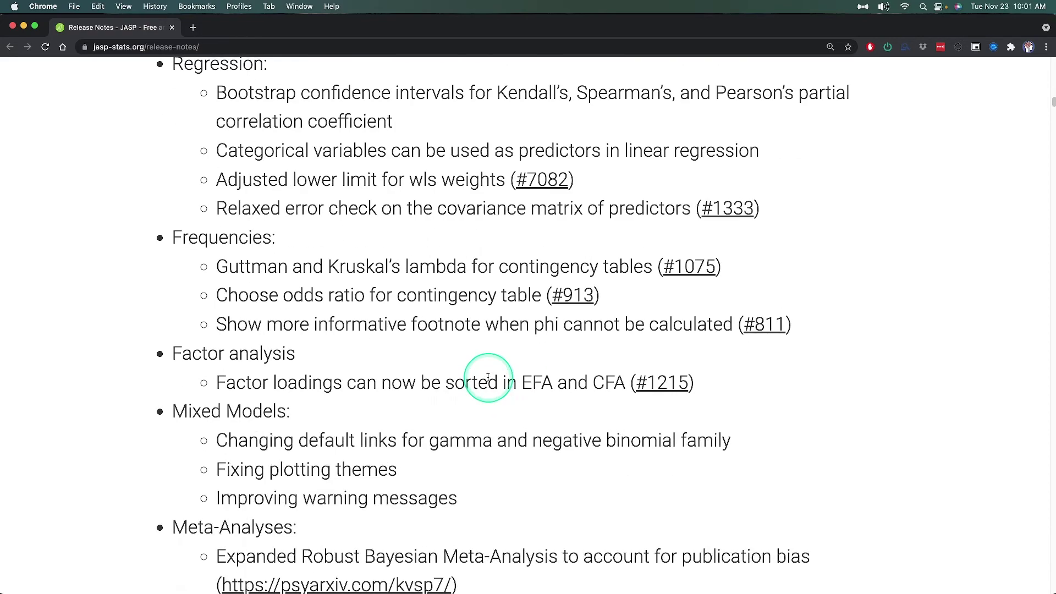
scroll(488, 378, "up", 8)
scroll(486, 377, "up", 9)
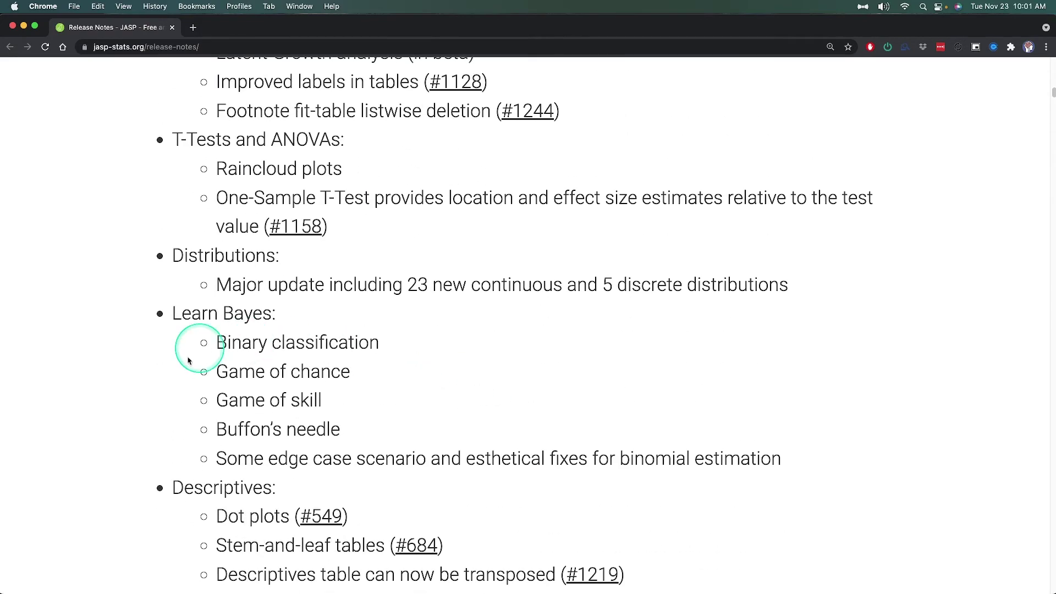
scroll(424, 394, "up", 5)
scroll(444, 365, "up", 20)
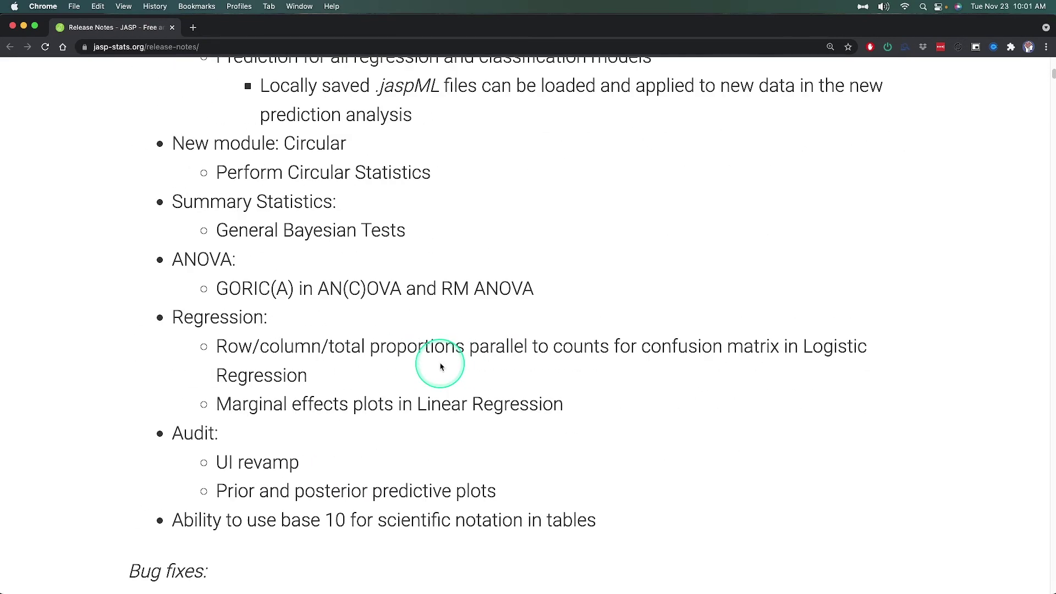
scroll(445, 364, "down", 5)
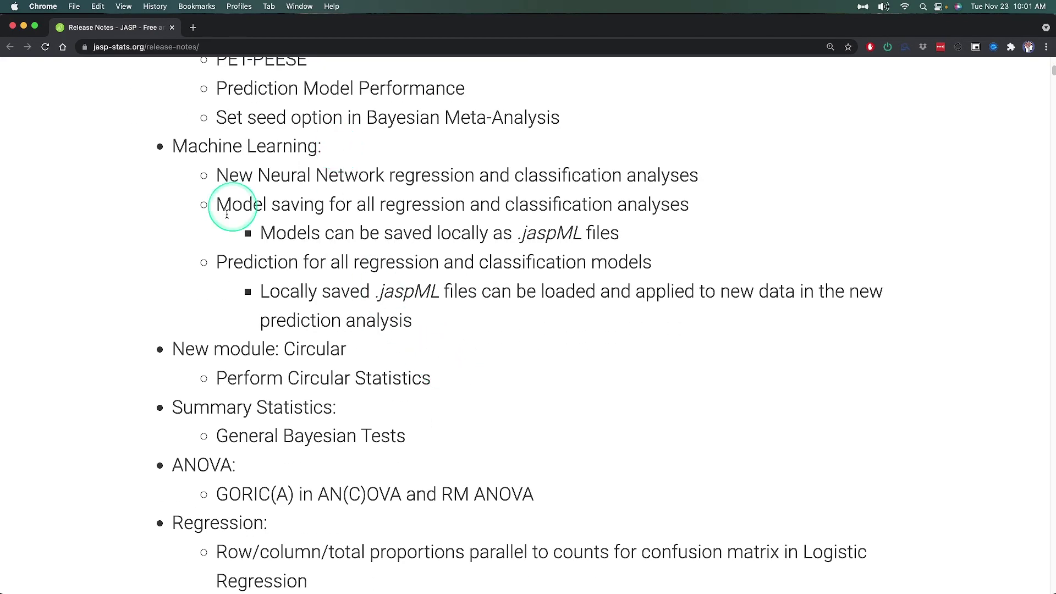
left_click_drag(218, 204, 515, 205)
left_click(536, 235)
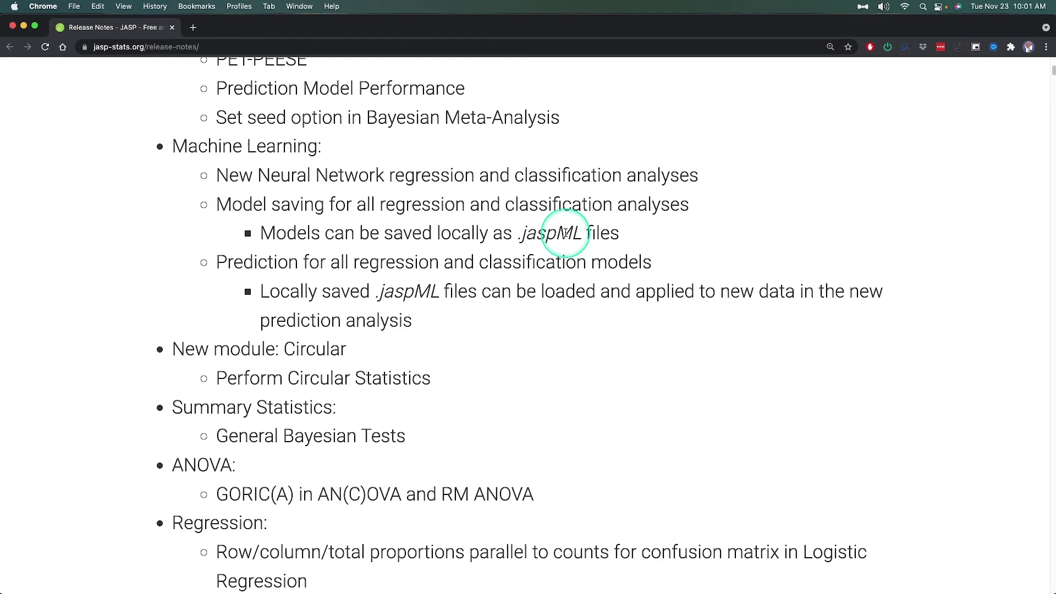
- Mark the .jaspML file extension, the Locally saved .jaspML text and the word Prediction
left_click_drag(526, 234, 584, 237)
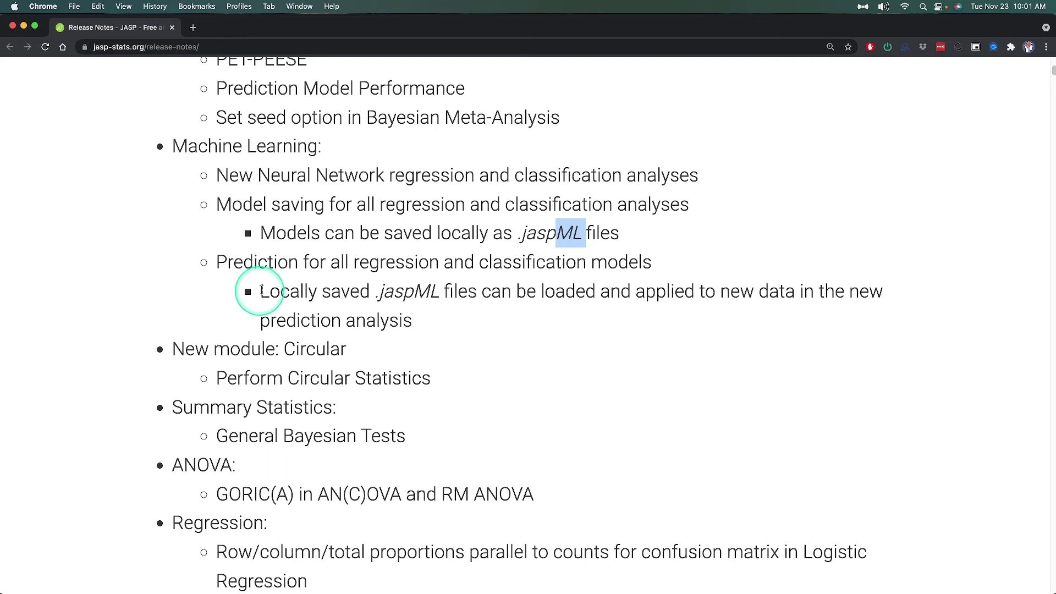
left_click_drag(262, 292, 453, 296)
double_click(278, 266)
left_click(536, 297)
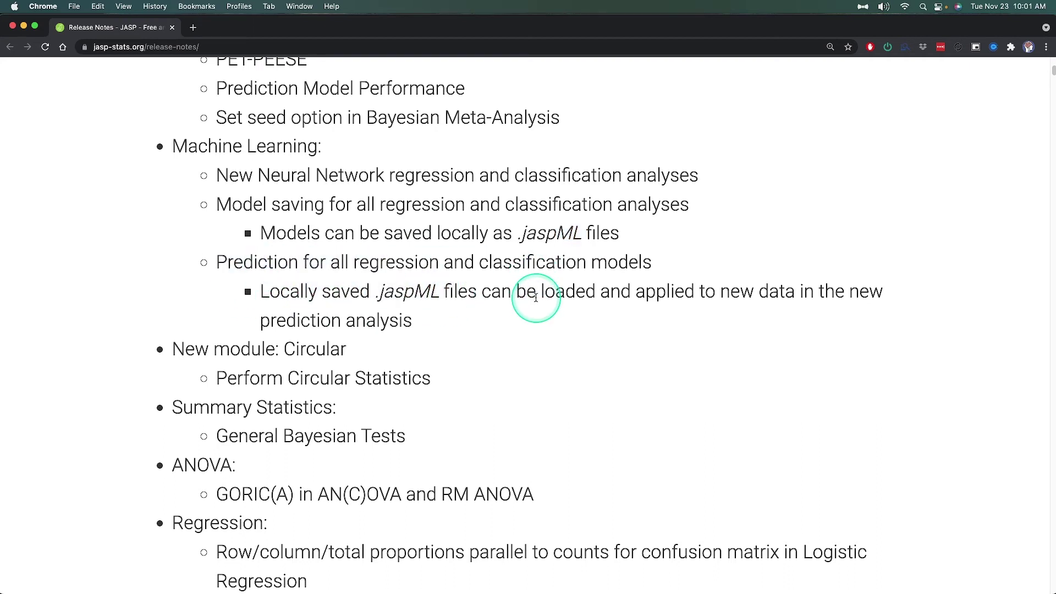
- Mark the 'New module: Circular' entry, then close JASP's open analysis menu
scroll(474, 358, "down", 2)
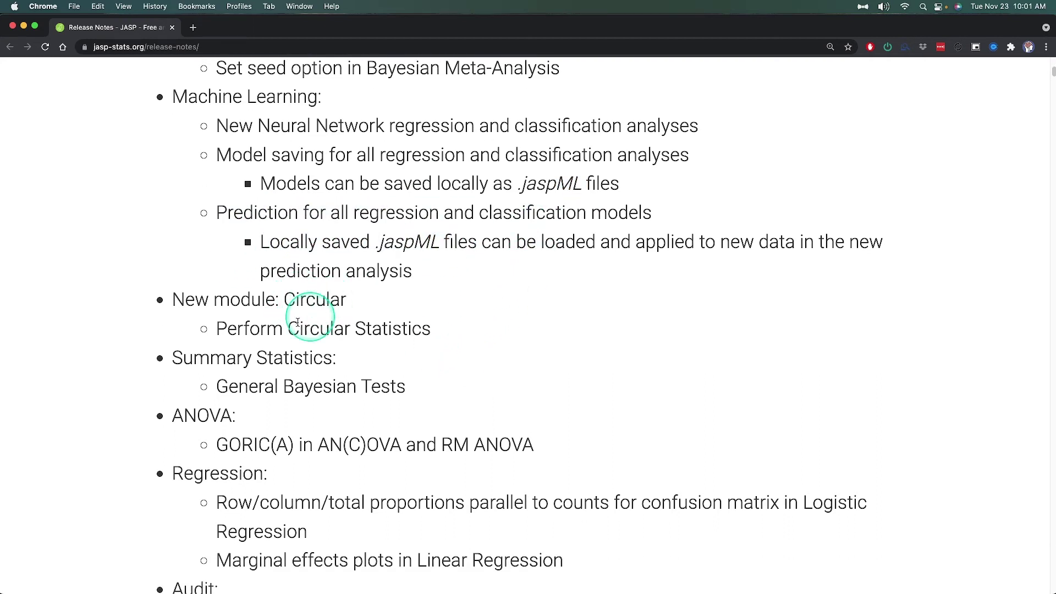
left_click_drag(428, 337, 189, 290)
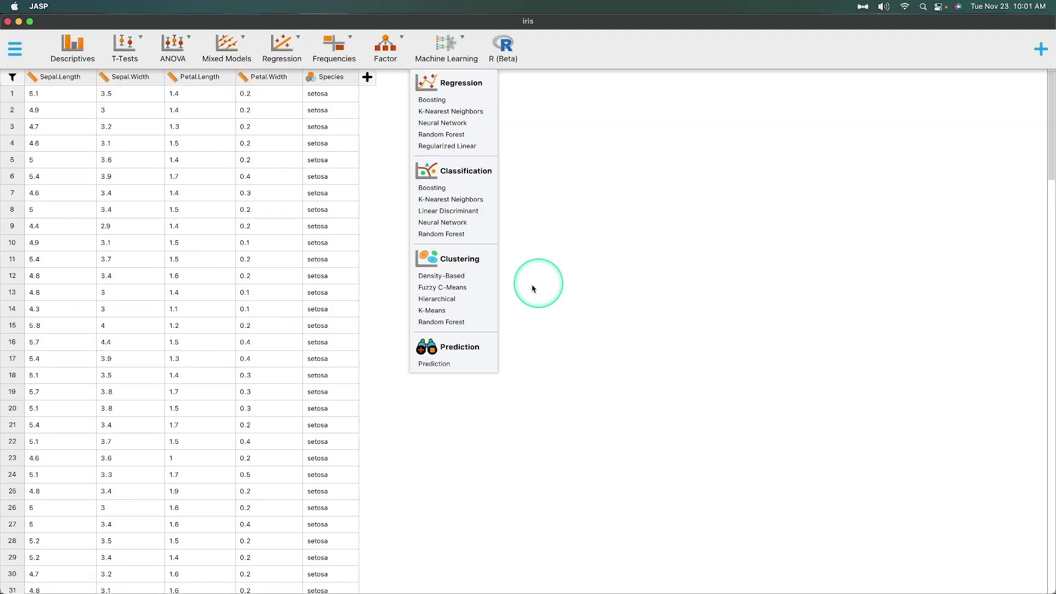
left_click(578, 238)
- Enable Circular Statistics and start Circular Descriptives with Petal.Length as the variable
left_click(1040, 48)
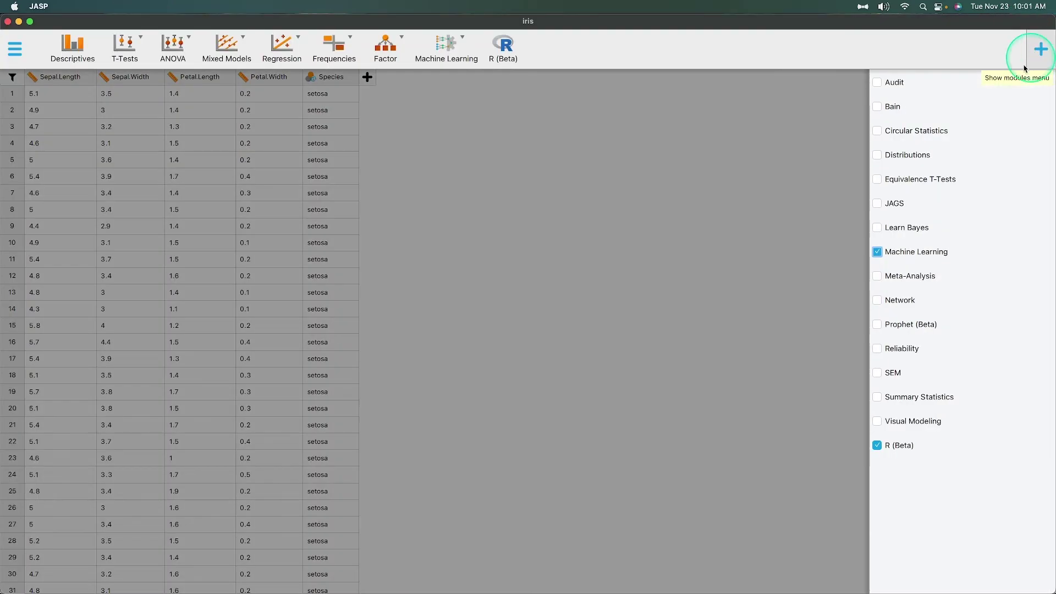
left_click(916, 130)
left_click(572, 128)
left_click(440, 56)
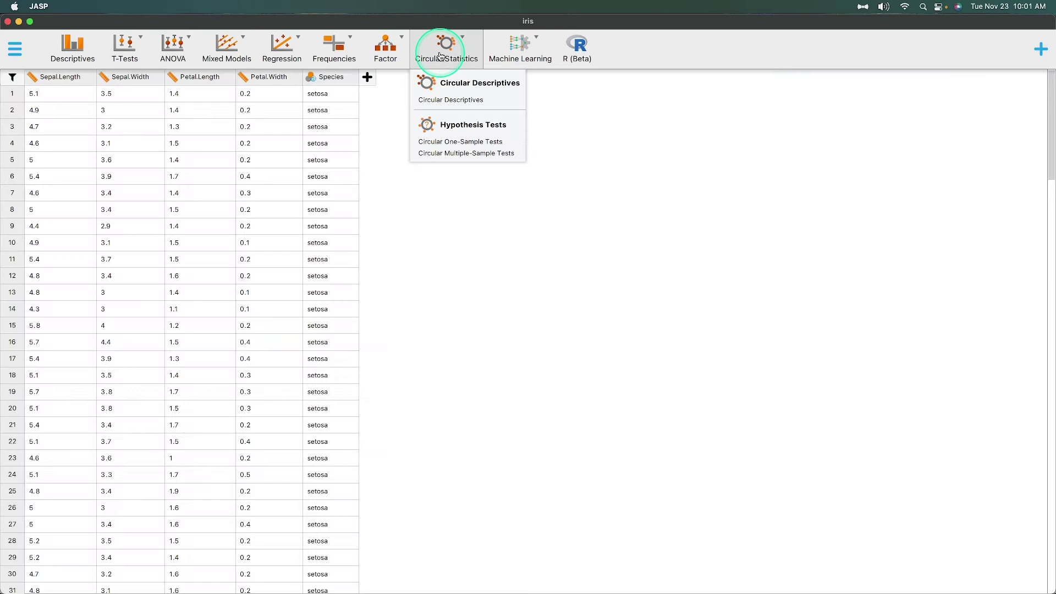
left_click(471, 99)
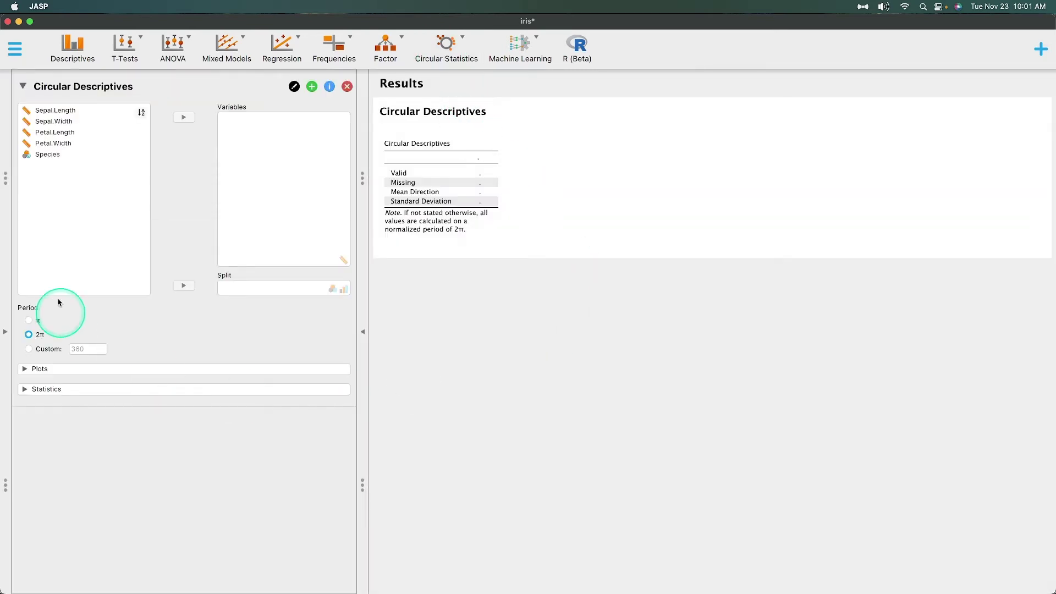
left_click(86, 137)
left_click(183, 118)
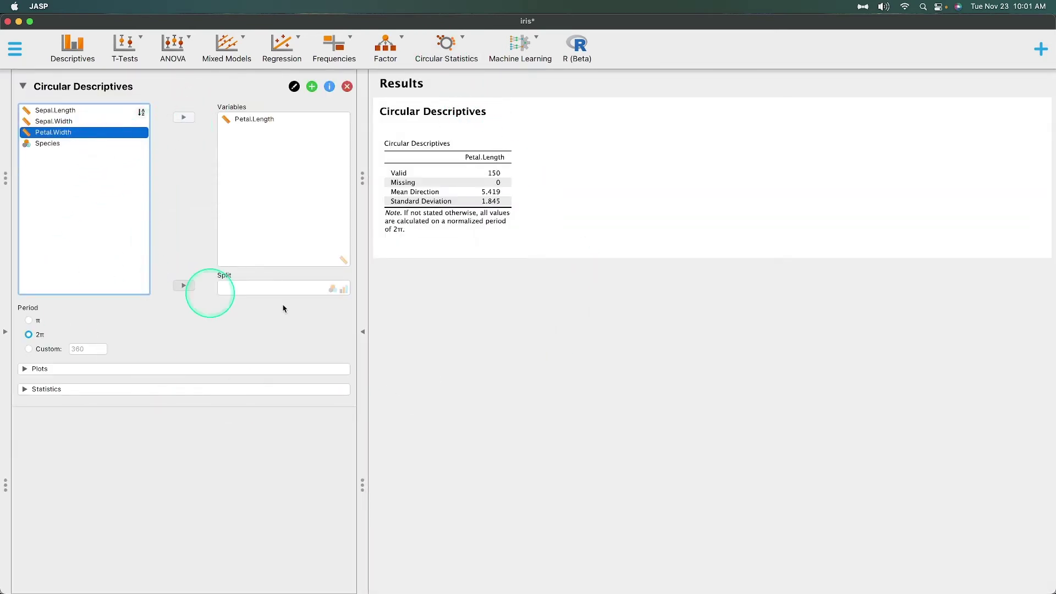
- Turn on distribution plots with stacked points, mean vector and histogram
left_click(117, 373)
left_click(65, 390)
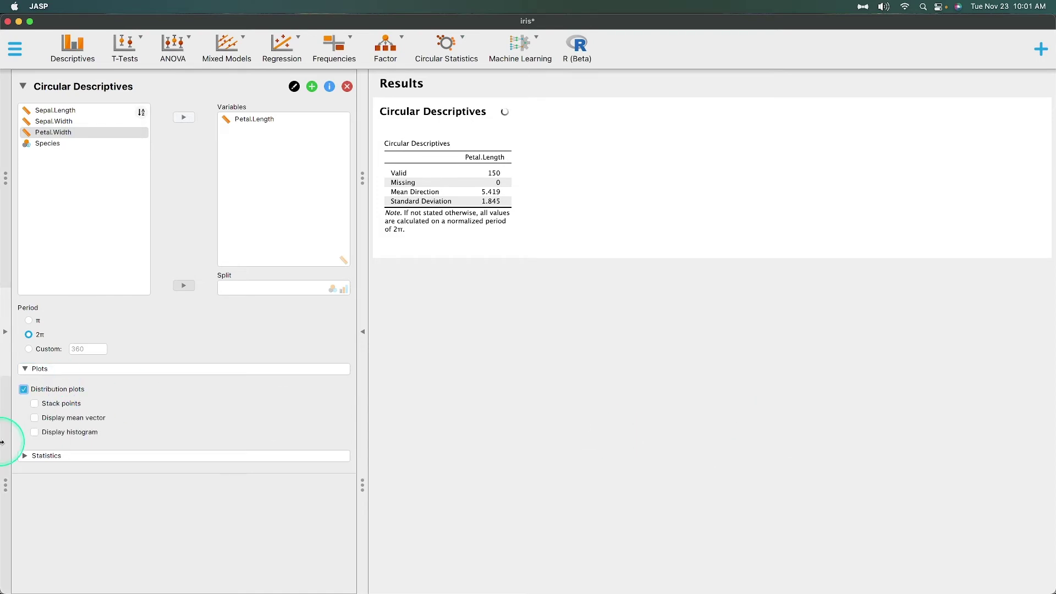
left_click(63, 406)
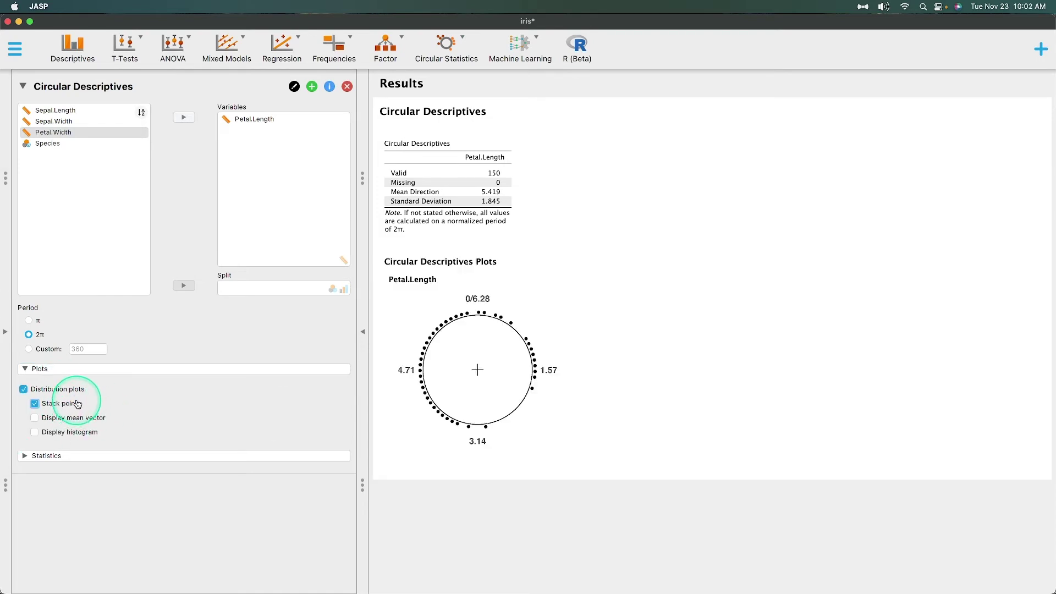
left_click(84, 421)
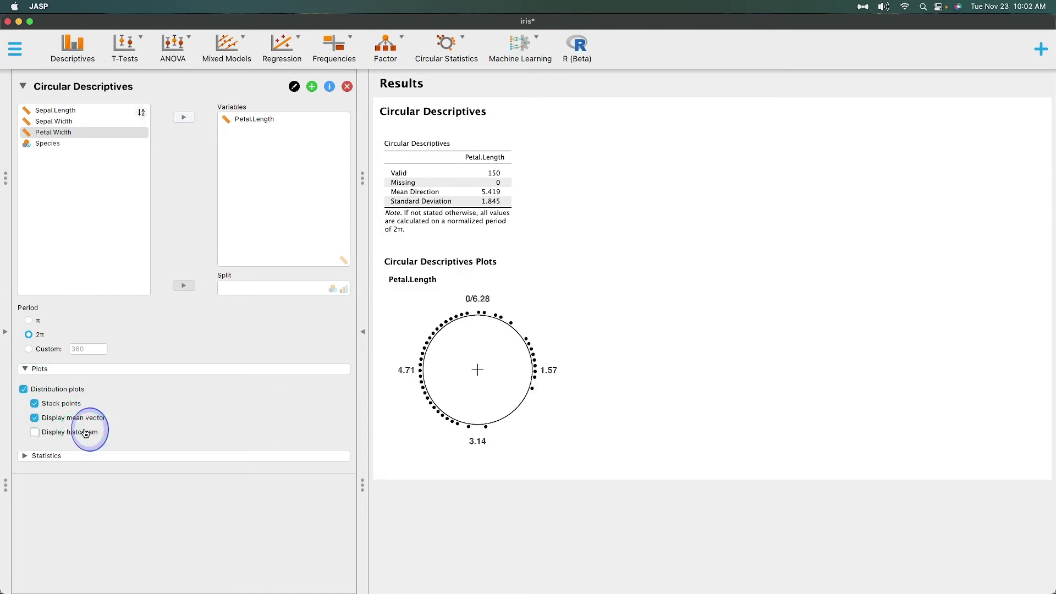
left_click(86, 433)
left_click(196, 457)
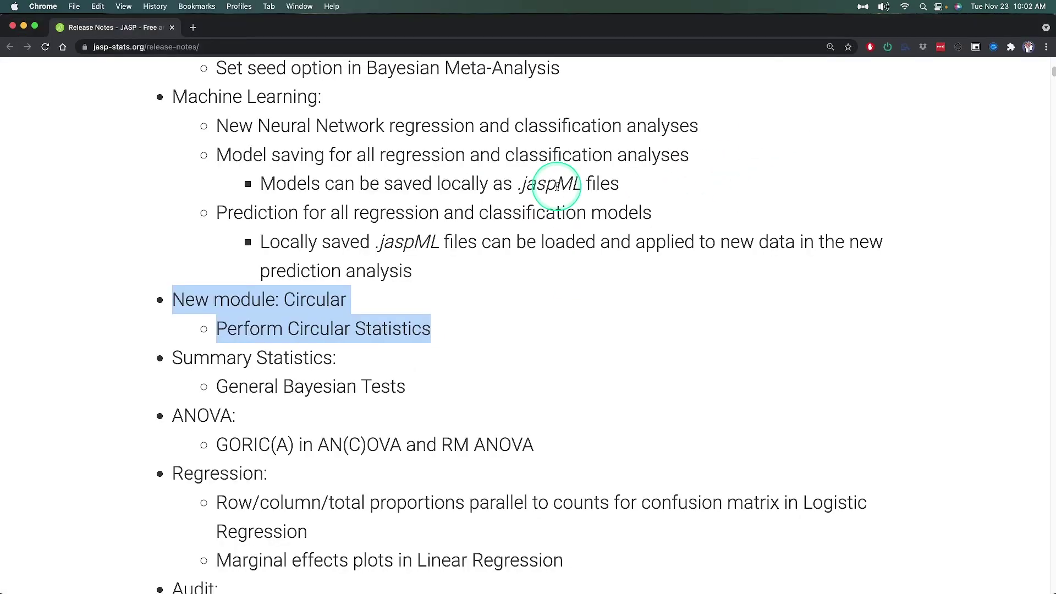
- Highlight GORIC(A), AN(C)OVA and RM ANOVA in the ANOVA release notes
scroll(554, 177, "down", 2)
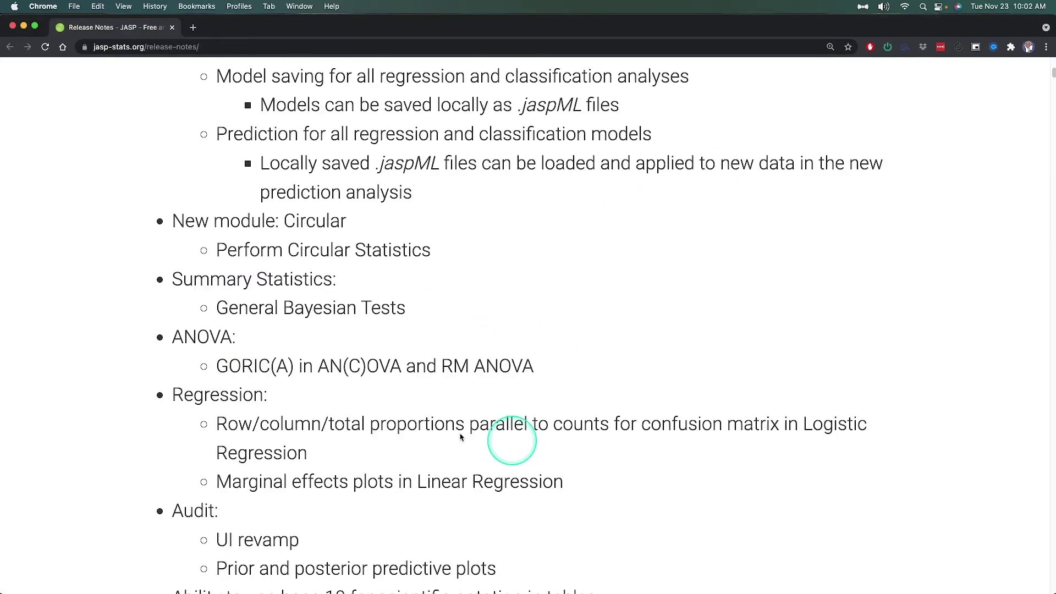
left_click_drag(229, 366, 266, 366)
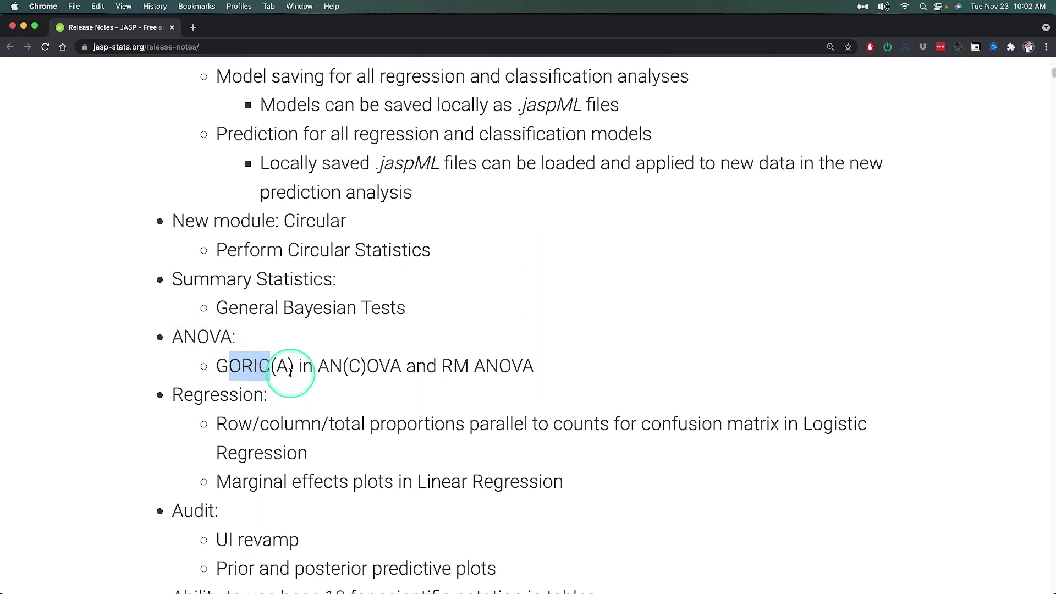
left_click(330, 368)
left_click_drag(519, 366, 469, 366)
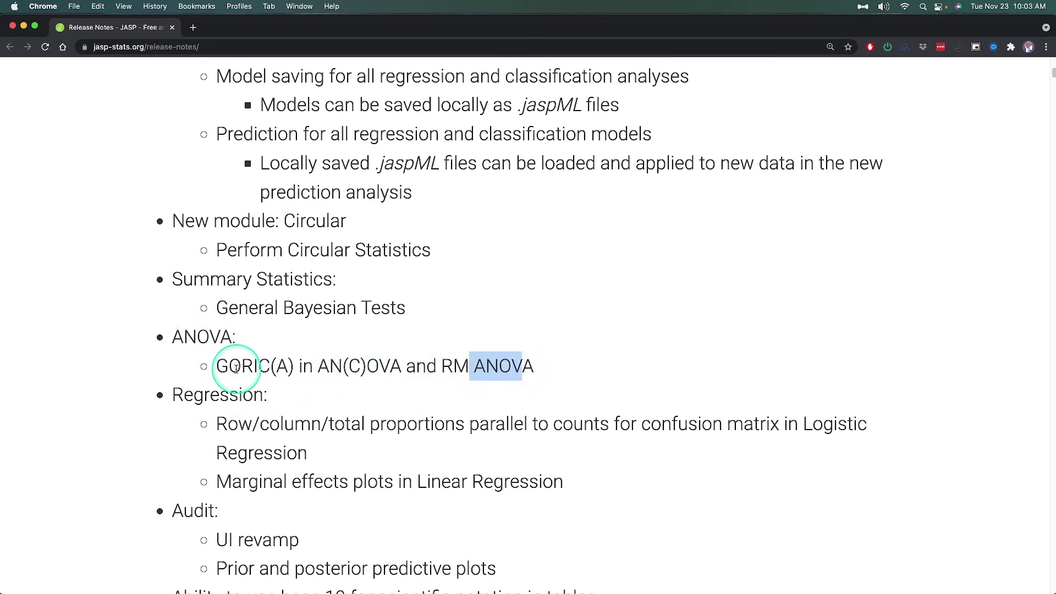
left_click(235, 368)
left_click_drag(220, 366, 389, 370)
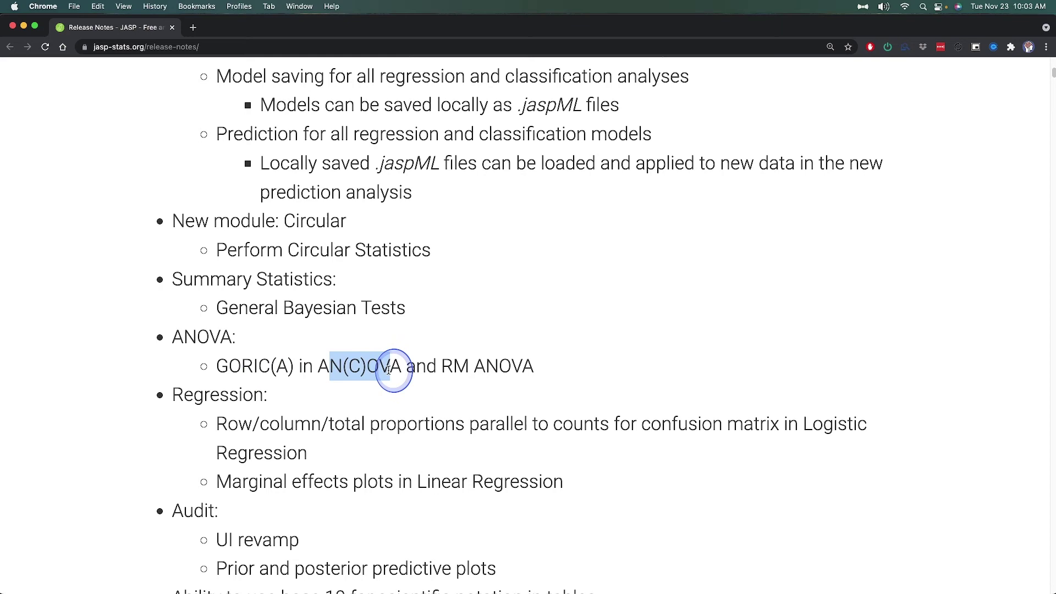
left_click_drag(454, 365, 522, 365)
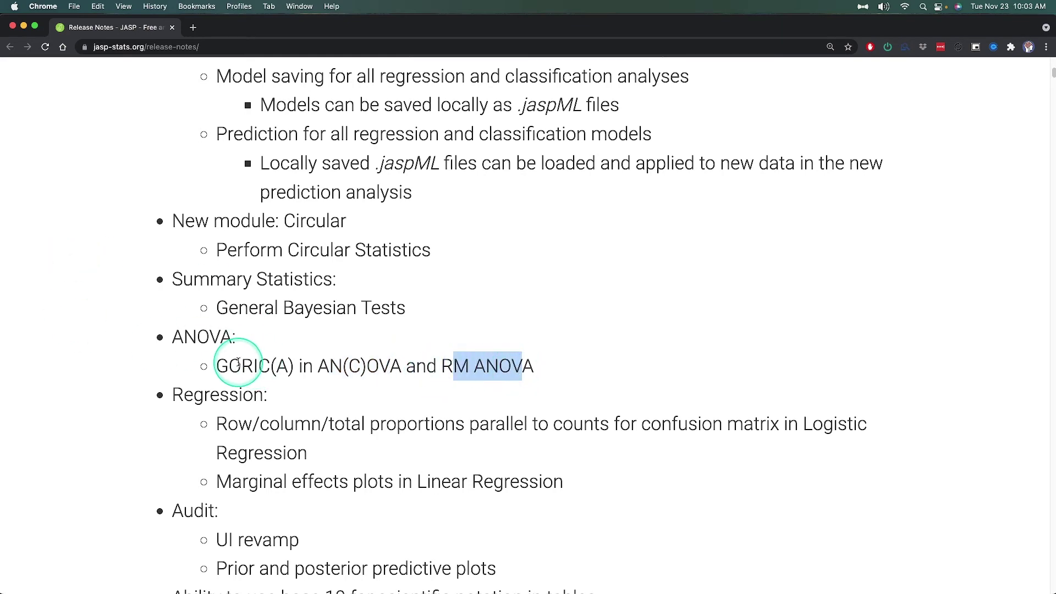
left_click_drag(216, 366, 275, 367)
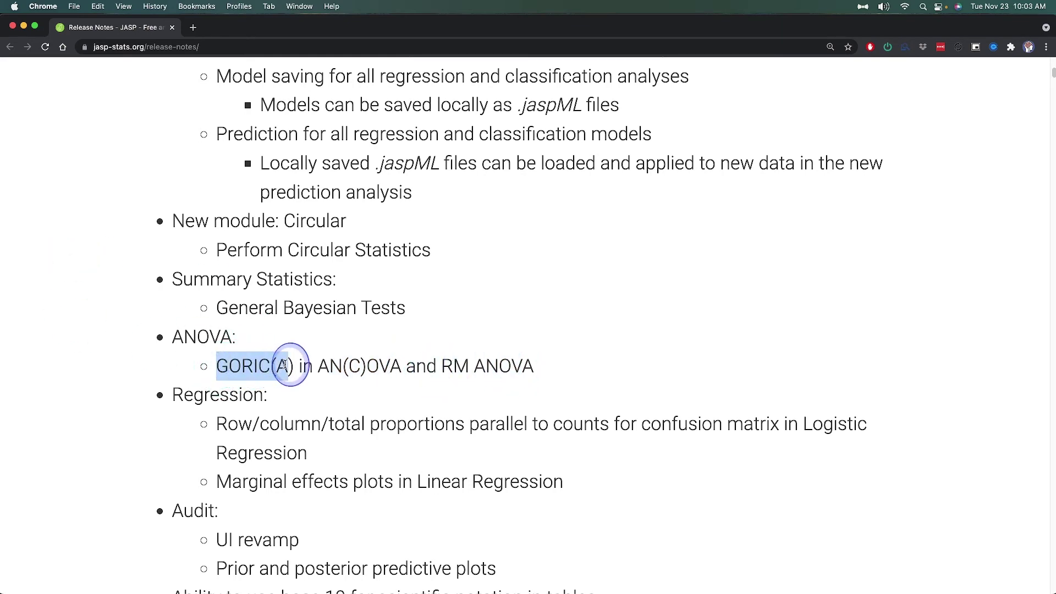
- Highlight the confusion matrix proportions, Marginal effects plots note and Audit heading
scroll(225, 199, "down", 5)
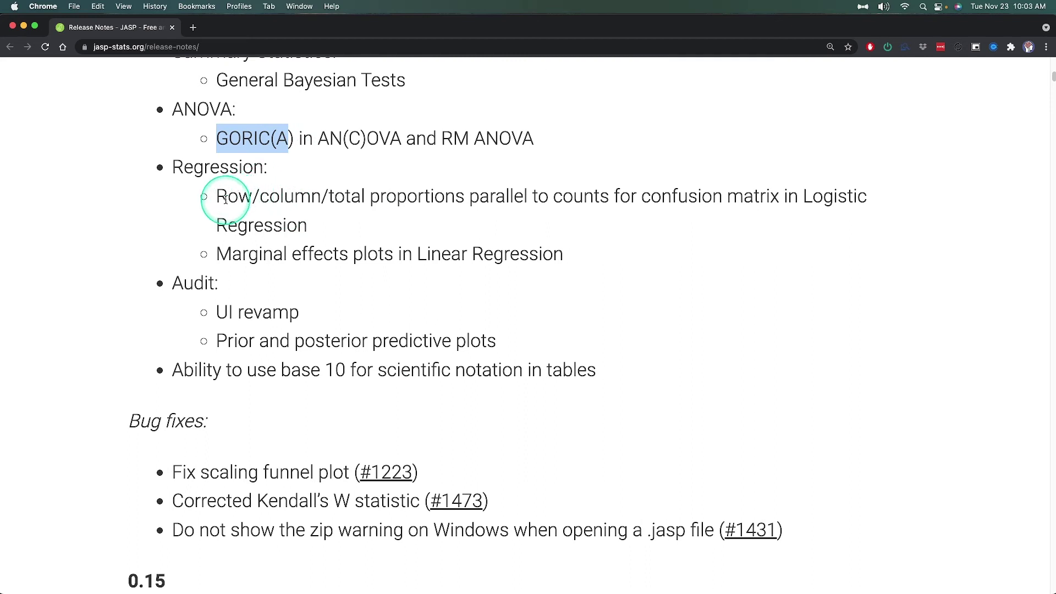
left_click_drag(226, 199, 877, 209)
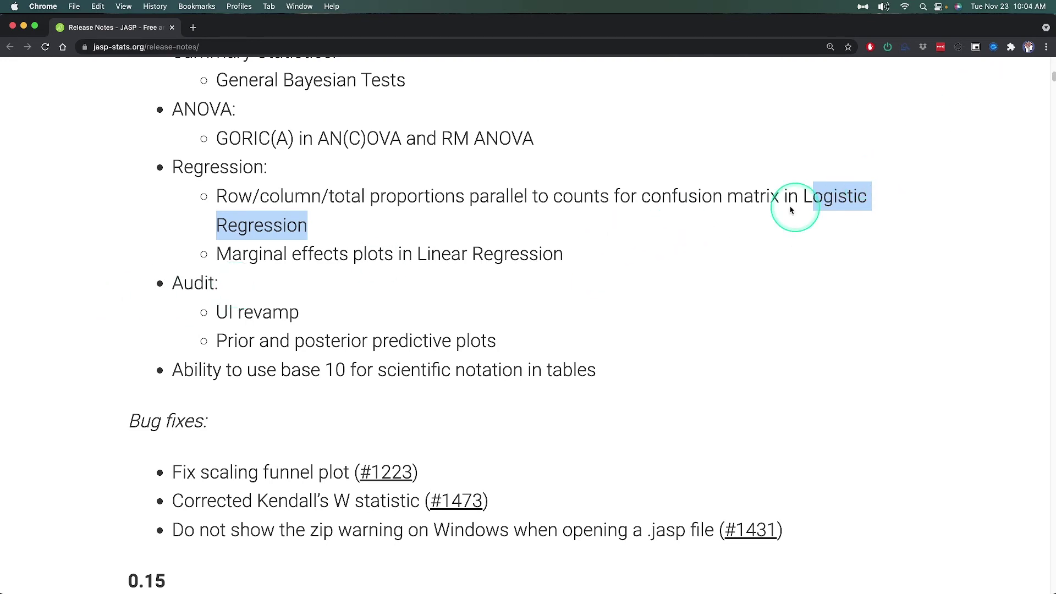
left_click_drag(227, 196, 526, 185)
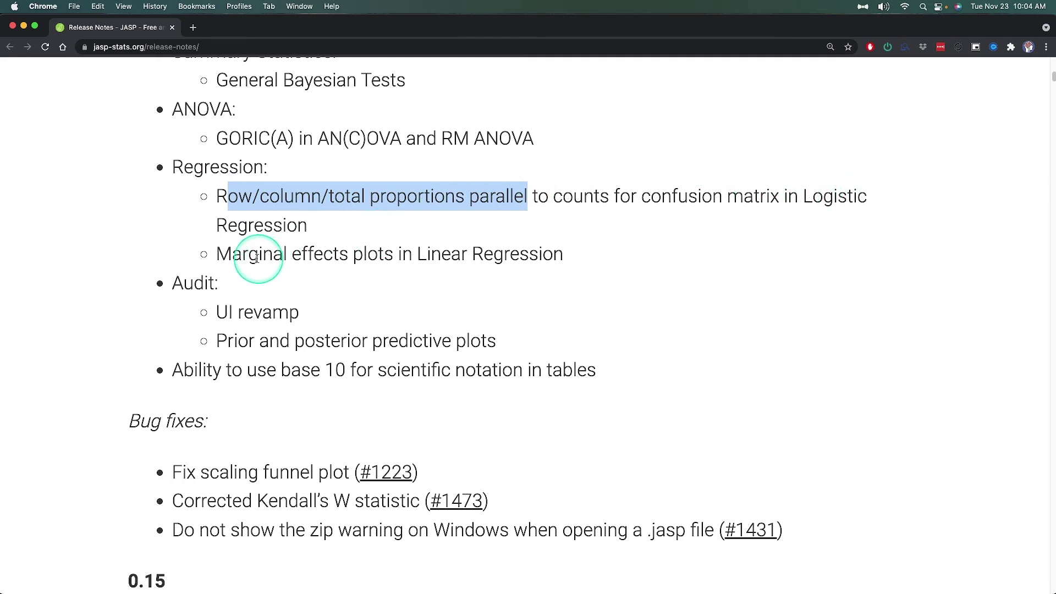
left_click_drag(218, 253, 622, 266)
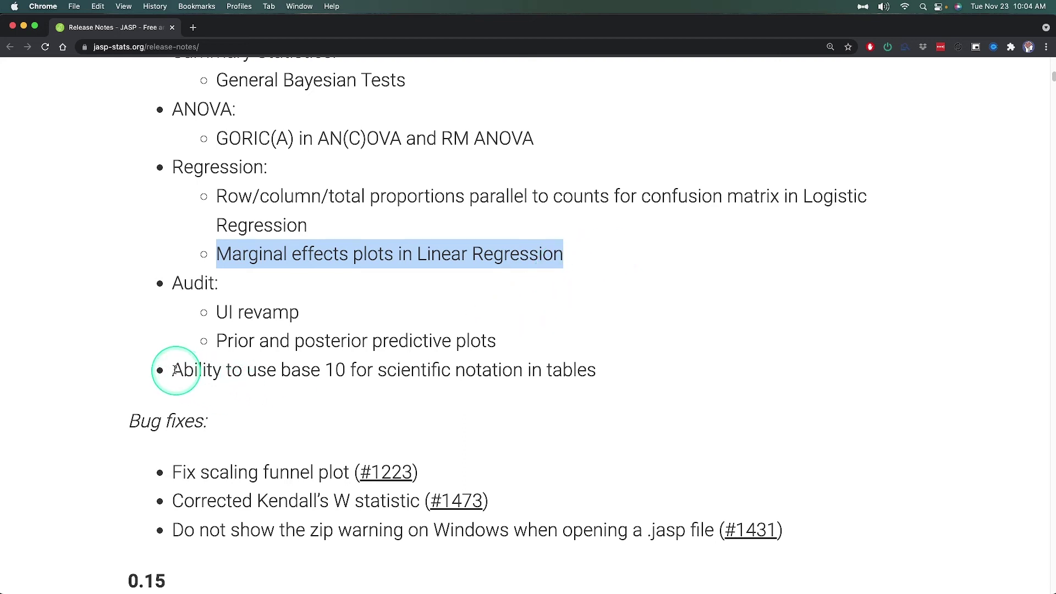
left_click_drag(173, 283, 215, 283)
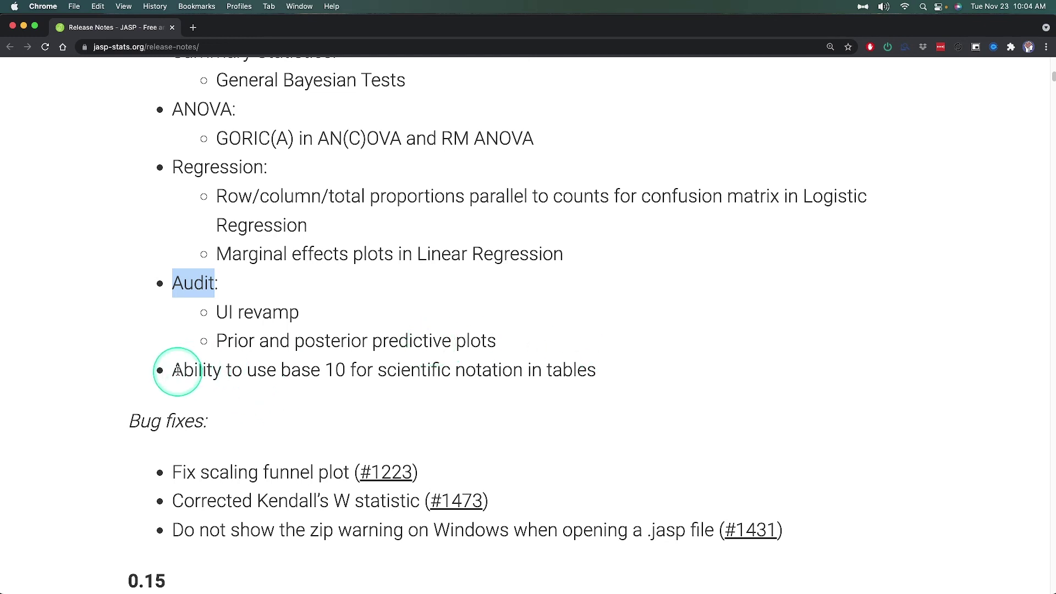
- Highlight the base 10 scientific notation note, then return to JASP
left_click_drag(562, 372, 76, 383)
left_click(580, 389)
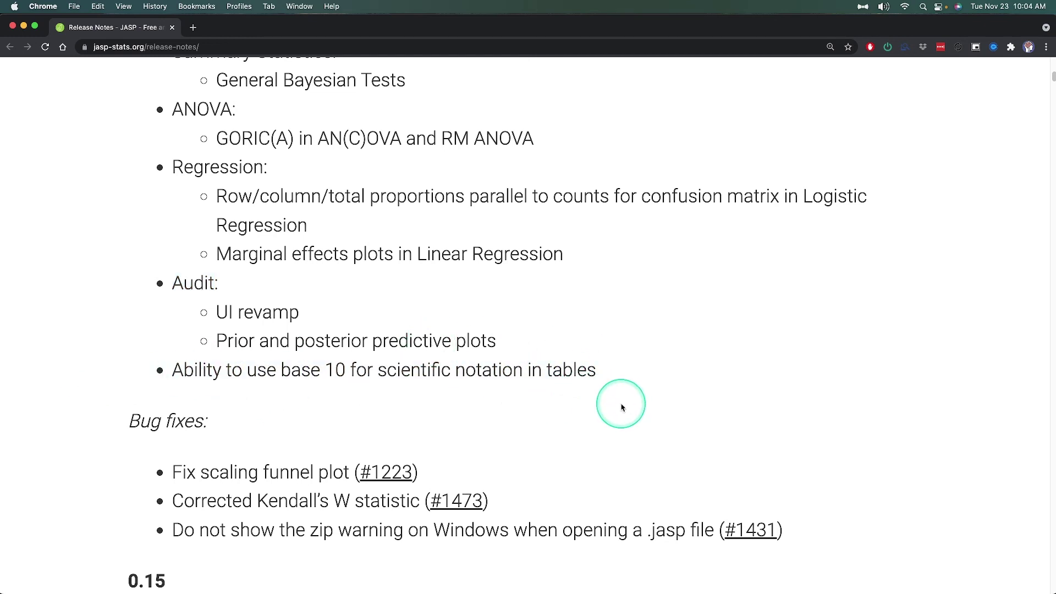
key("super+Tab")
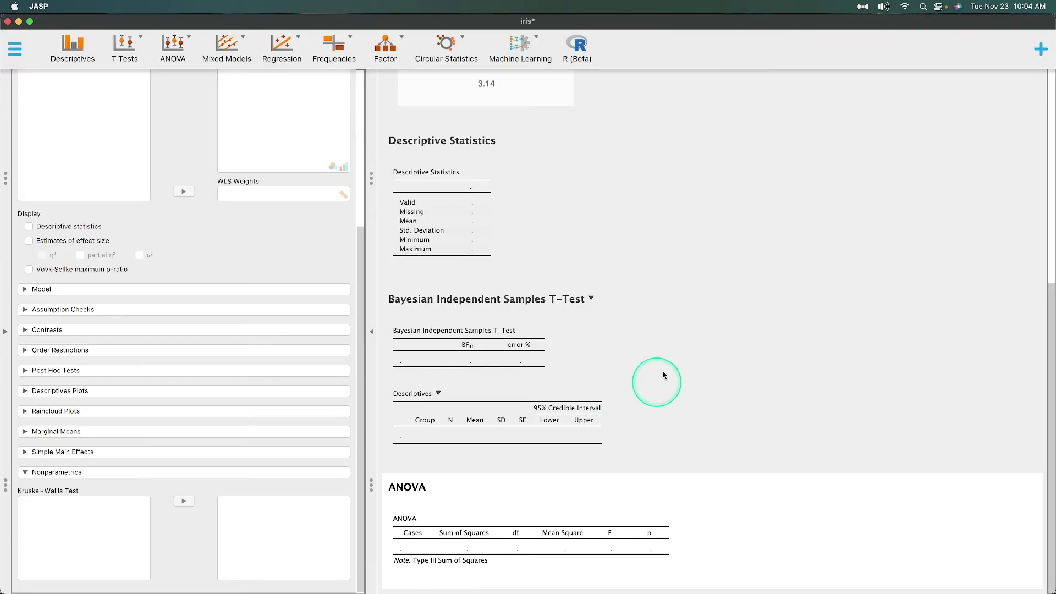
- Show Preferences > Results with Use normalized notation, plus its JASP Help window
left_click(15, 49)
left_click(75, 289)
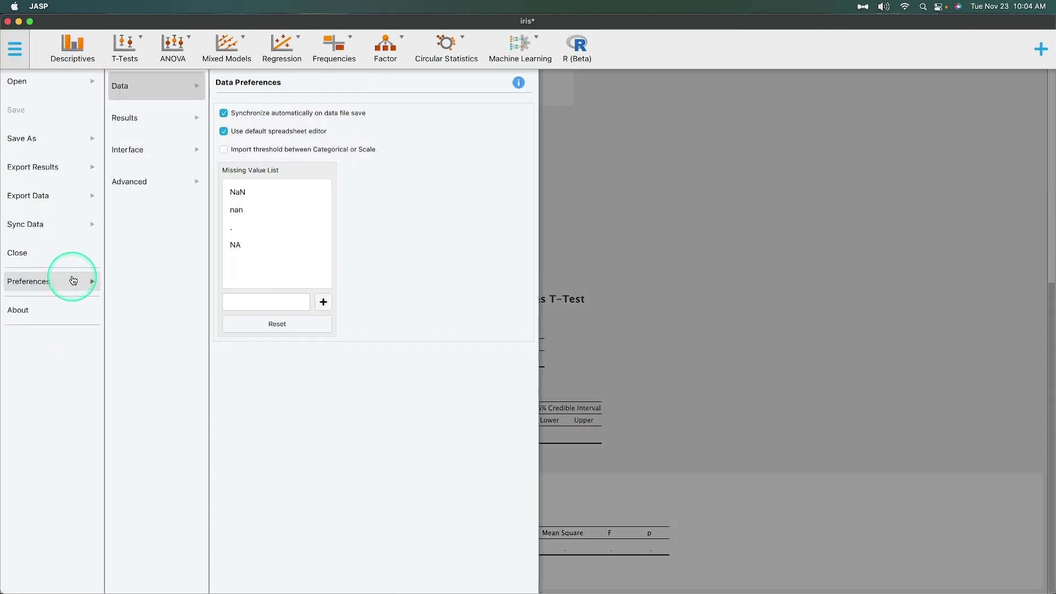
left_click(732, 388)
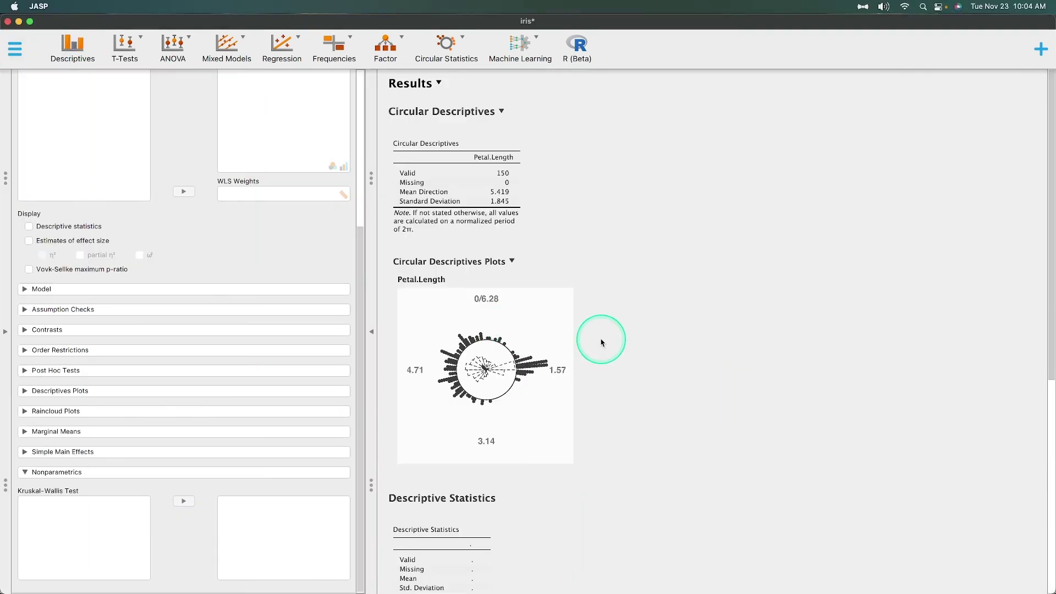
left_click(15, 49)
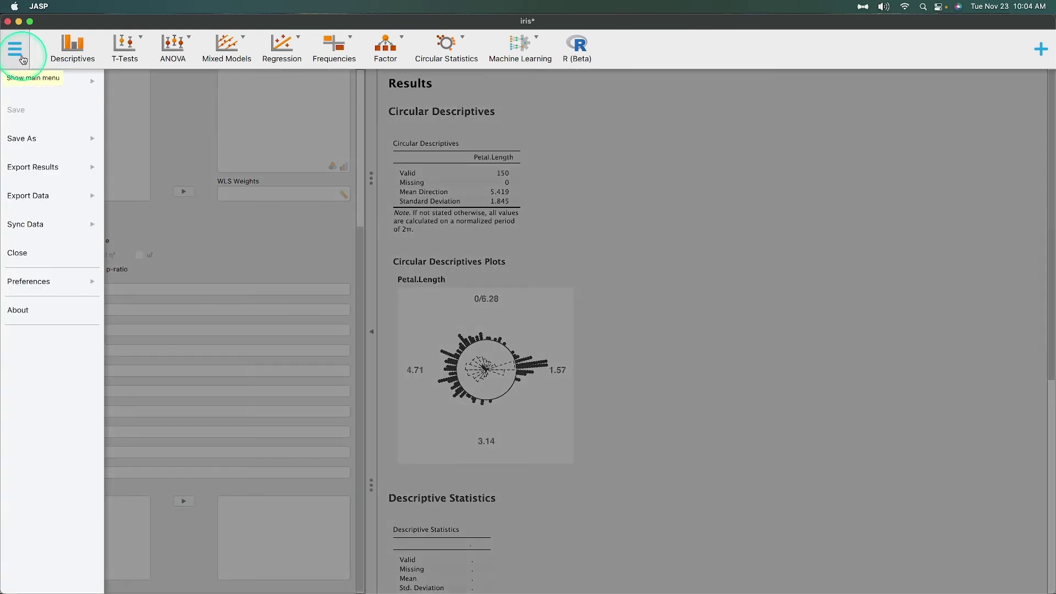
left_click(86, 279)
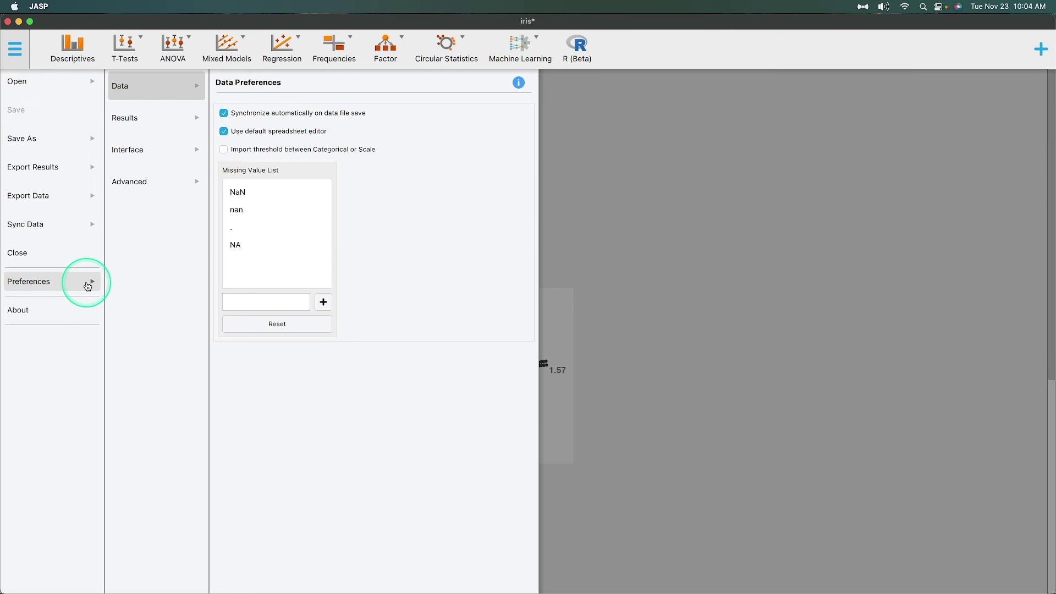
left_click(154, 118)
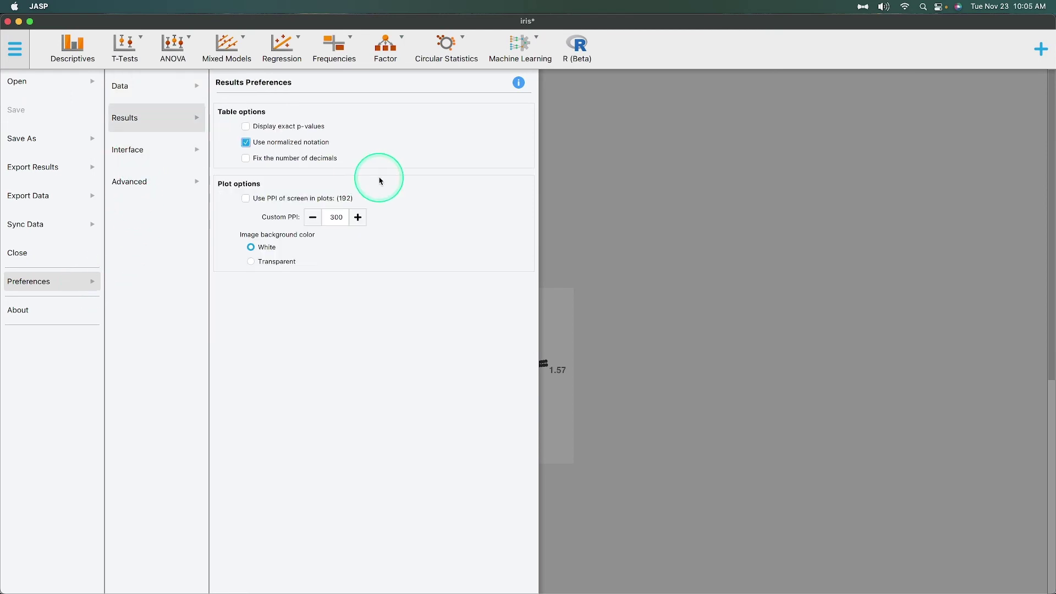
left_click(519, 83)
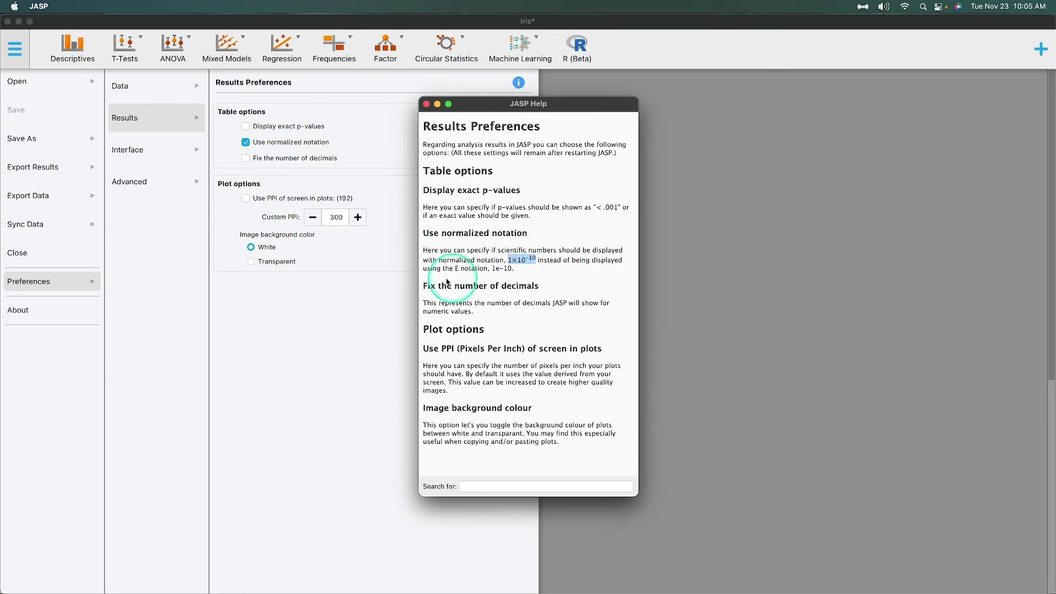
left_click_drag(434, 268, 520, 271)
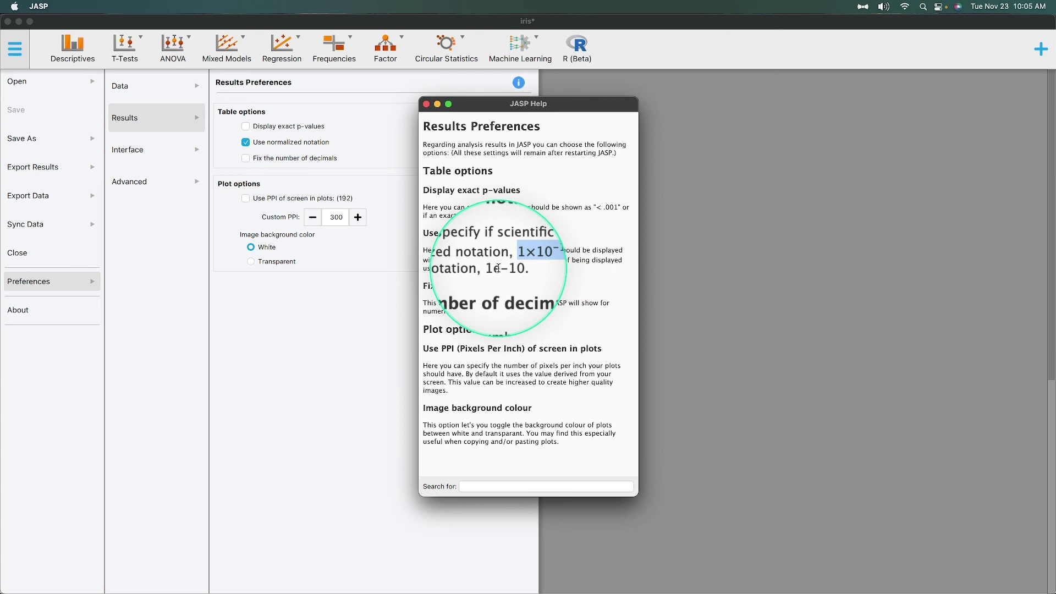
left_click_drag(492, 268, 511, 268)
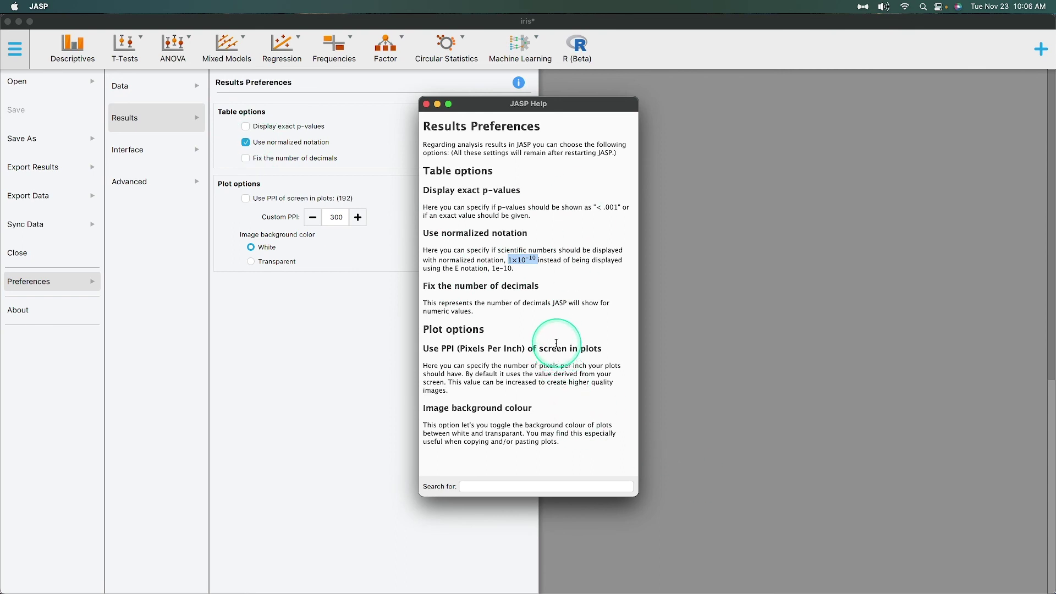
- Close JASP Help and the File menu to return to the Petal.Length Circular Descriptives results
left_click(426, 104)
left_click(766, 238)
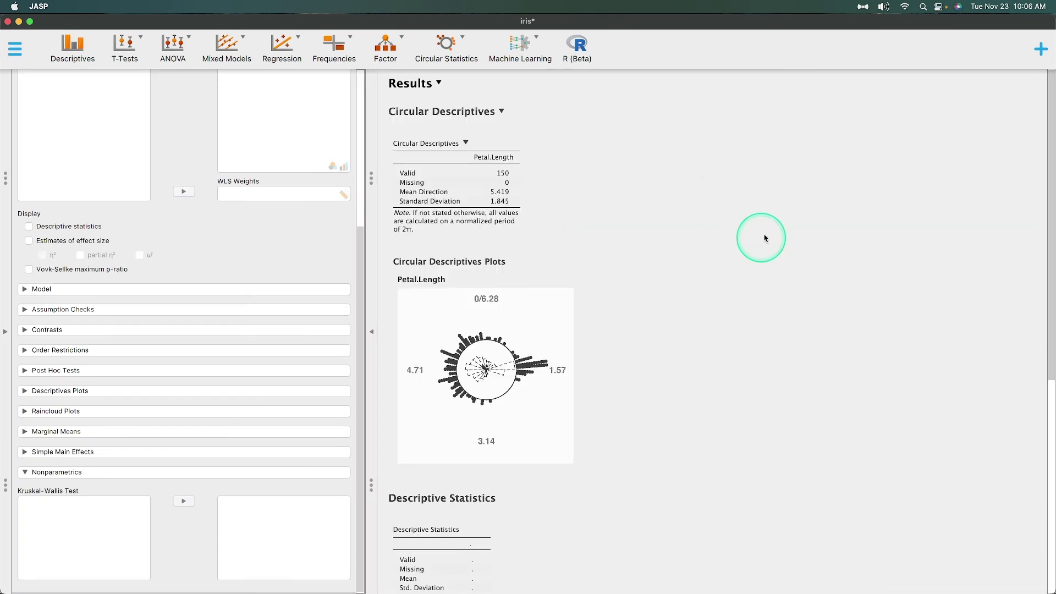